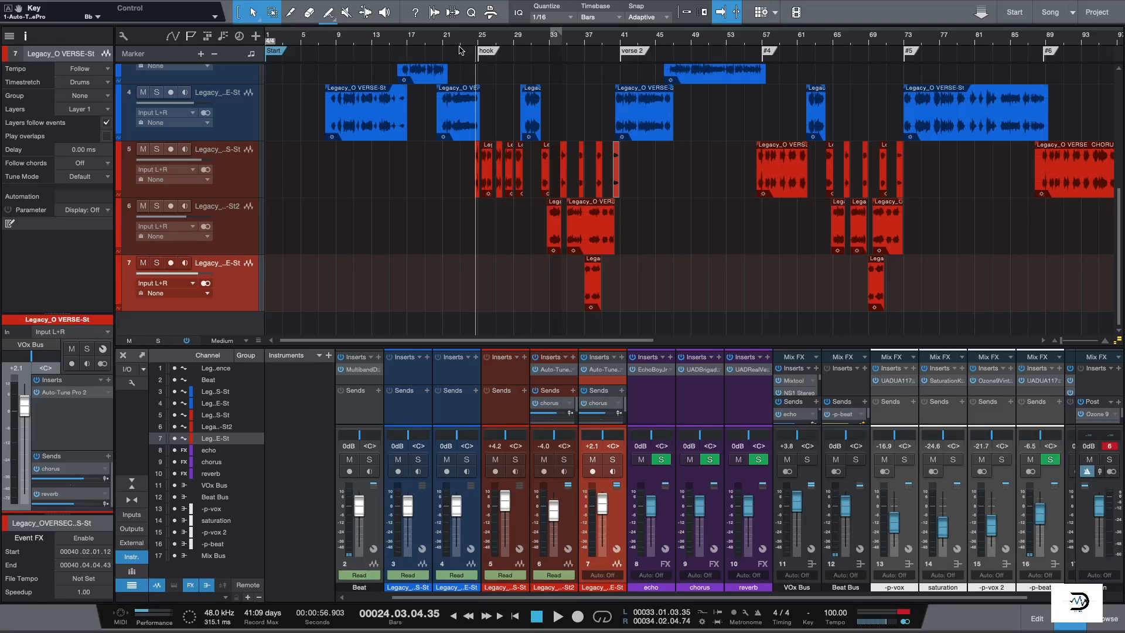
Play the hook section from just before the hook marker up to verse 2
{"action": "left_click", "coordinate": [475, 40]}
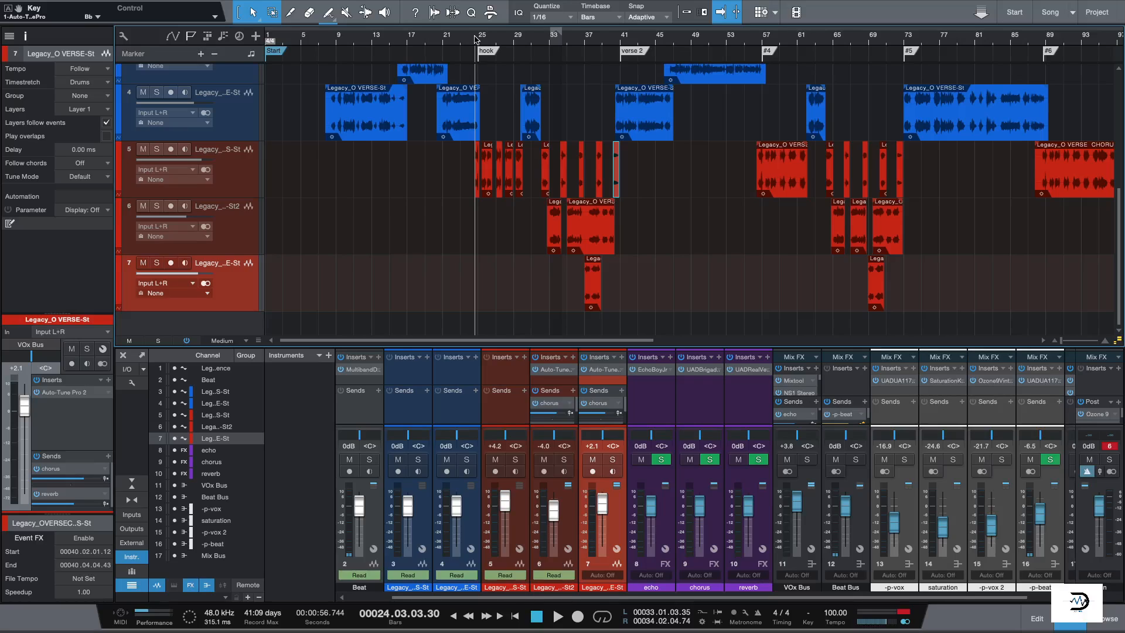
{"action": "key", "text": "space"}
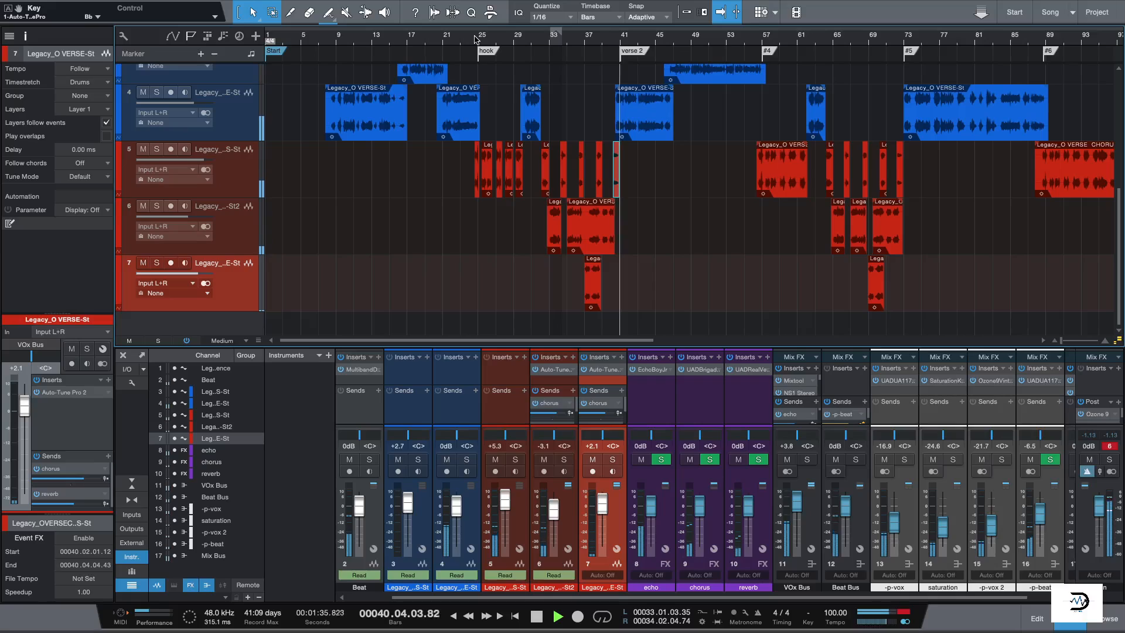
{"action": "key", "text": "space"}
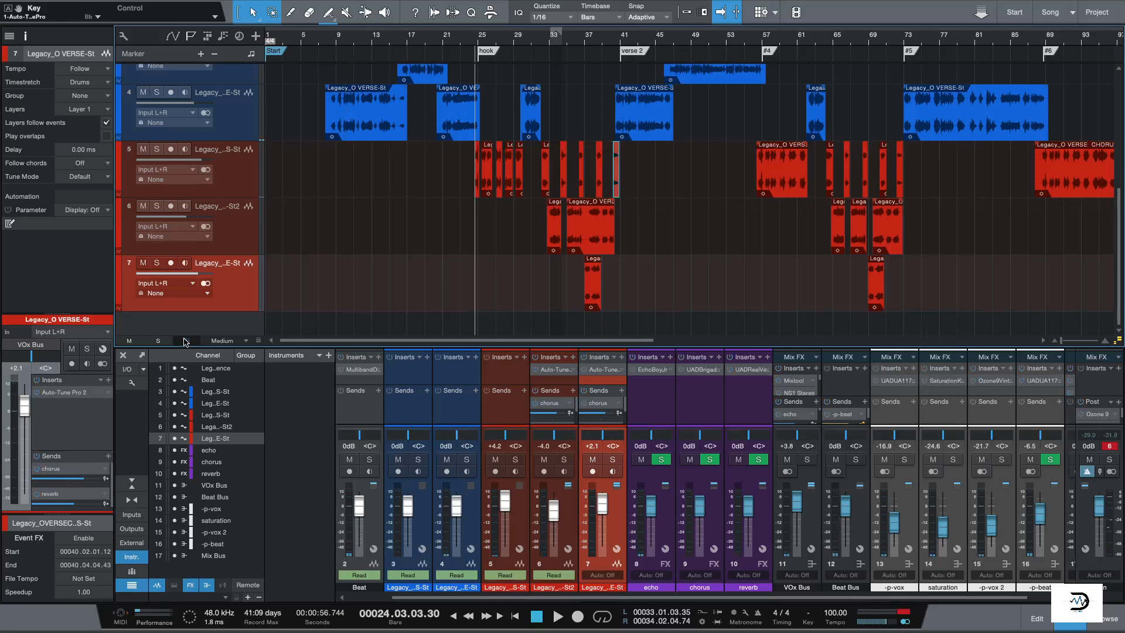
Play the hook with all effects bypassed and try raising track 6's volume to about +2.6 dB
{"action": "key", "text": "space"}
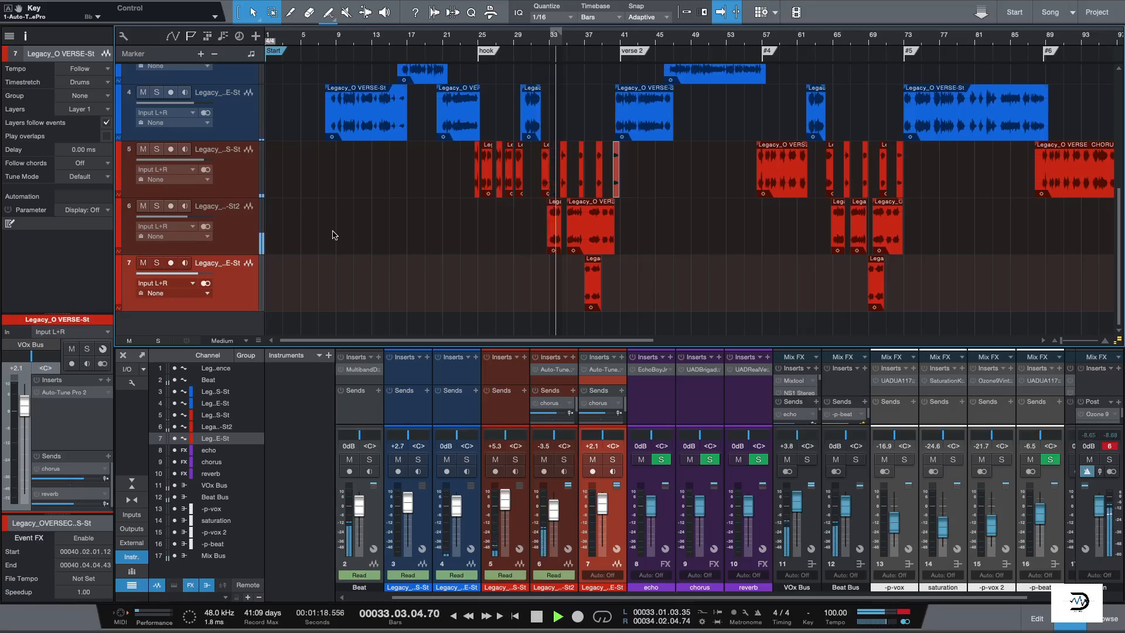
{"action": "scroll", "coordinate": [224, 225], "scroll_direction": "up", "scroll_amount": 7}
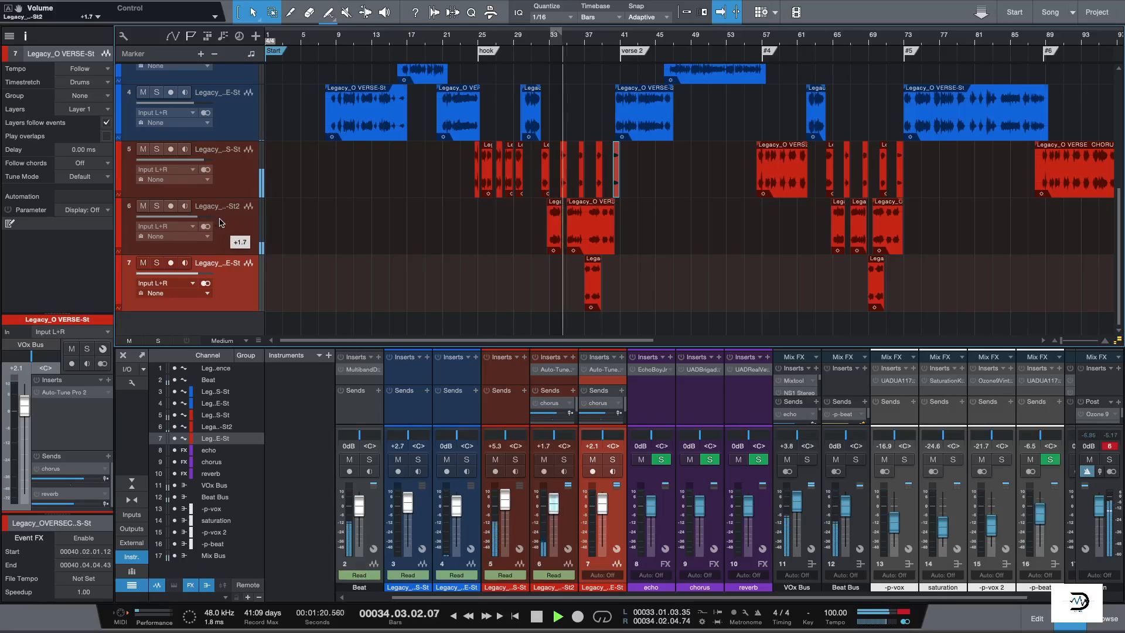
{"action": "scroll", "coordinate": [223, 223], "scroll_direction": "down", "scroll_amount": 2}
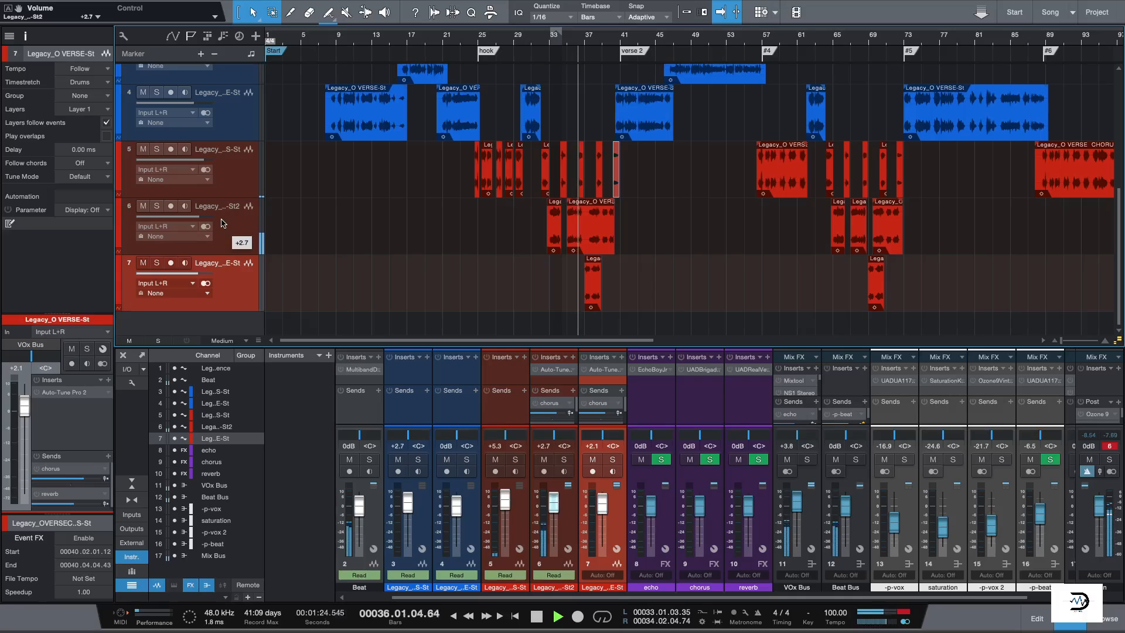
{"action": "left_click_drag", "start_coordinate": [221, 220], "coordinate": [221, 219]}
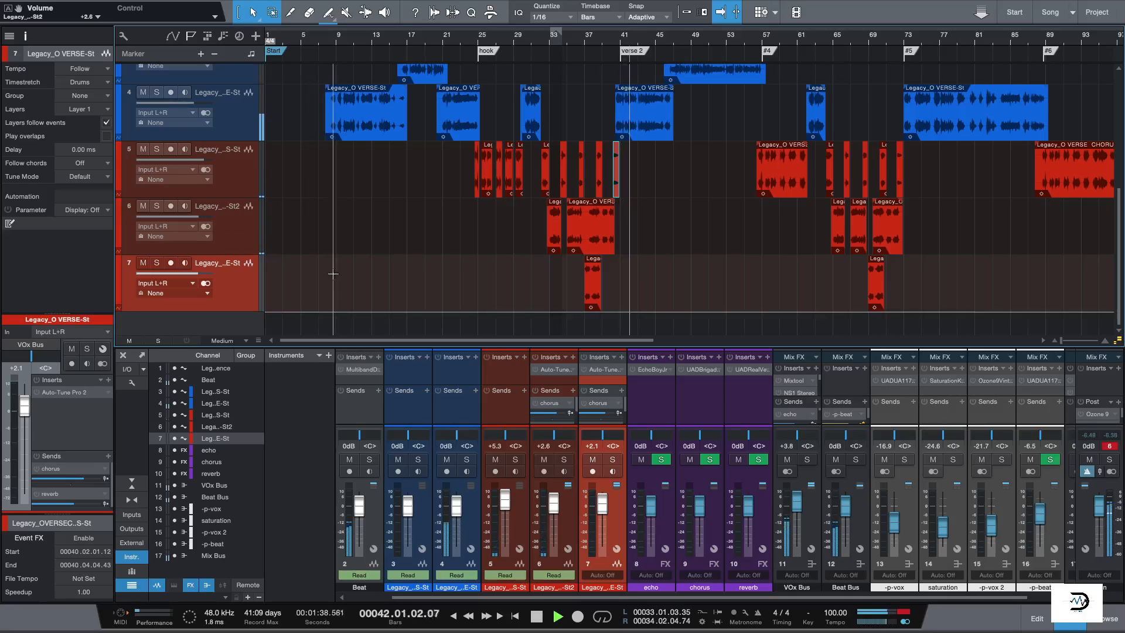
{"action": "key", "text": "space"}
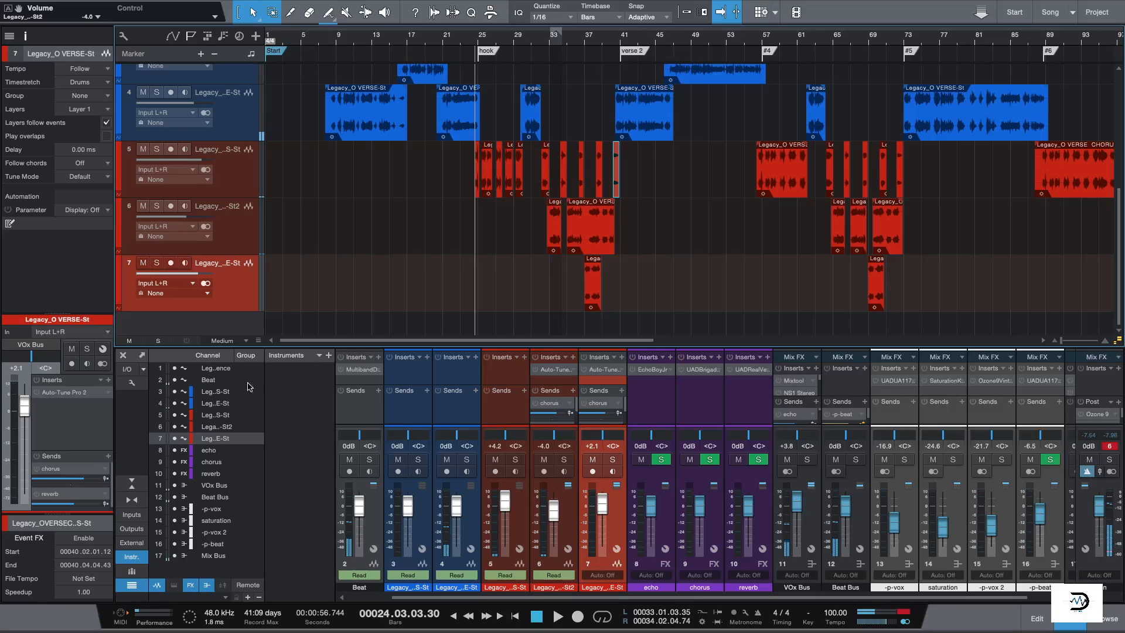
Re-enable all effects and place the playback position at bar 24, just before the hook
{"action": "left_click", "coordinate": [184, 342]}
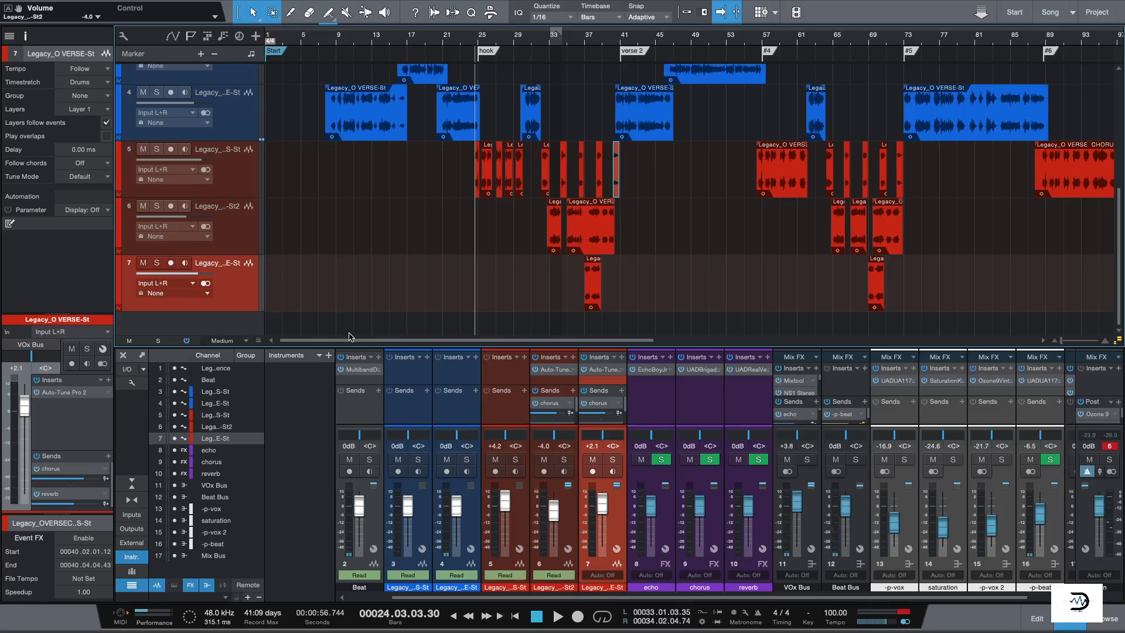
{"action": "left_click", "coordinate": [438, 291]}
{"action": "left_click", "coordinate": [472, 36]}
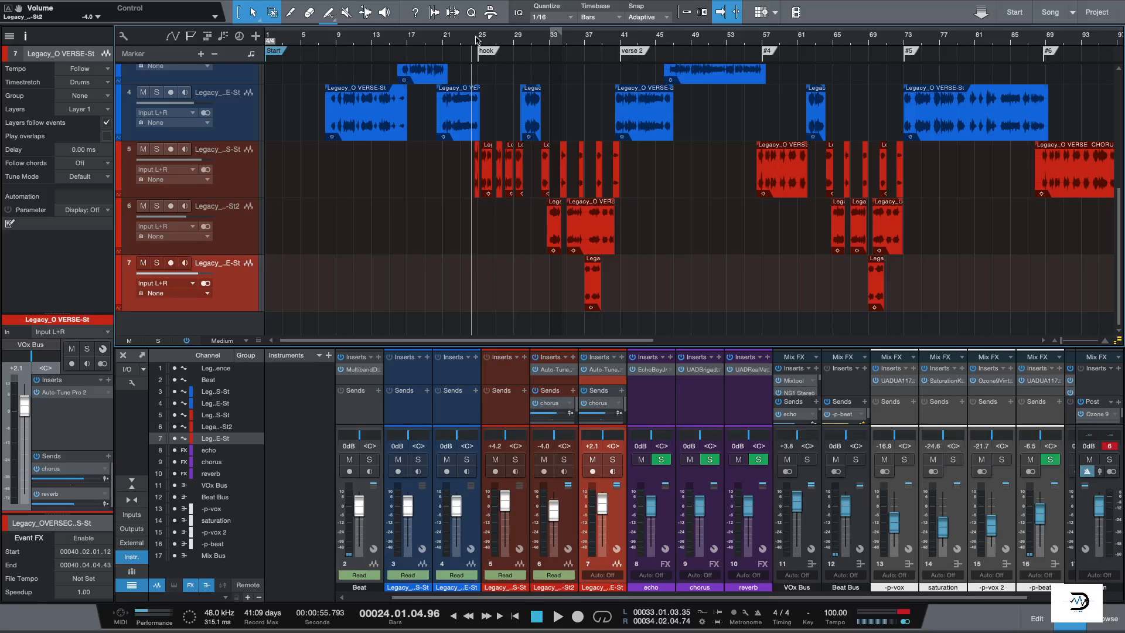
Try panning track 6 to about R12, and reset its pan to center
{"action": "left_click", "coordinate": [253, 227]}
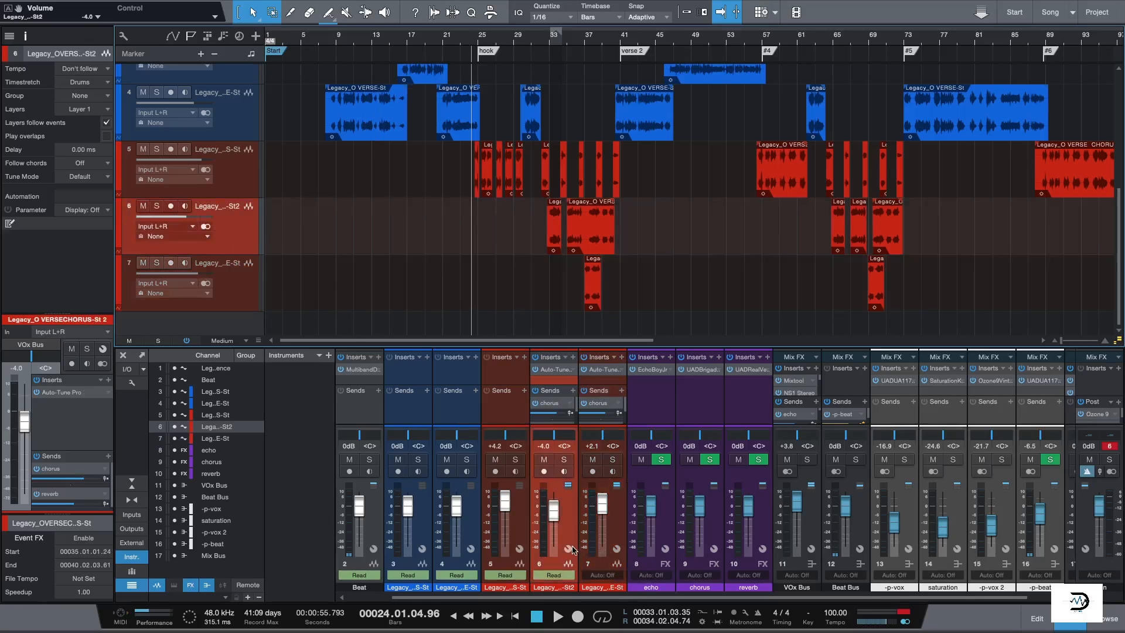
{"action": "mouse_move", "coordinate": [554, 435]}
{"action": "left_mouse_down"}
{"action": "mouse_move", "coordinate": [527, 433]}
{"action": "mouse_move", "coordinate": [589, 456]}
{"action": "mouse_move", "coordinate": [566, 450]}
{"action": "left_mouse_up"}
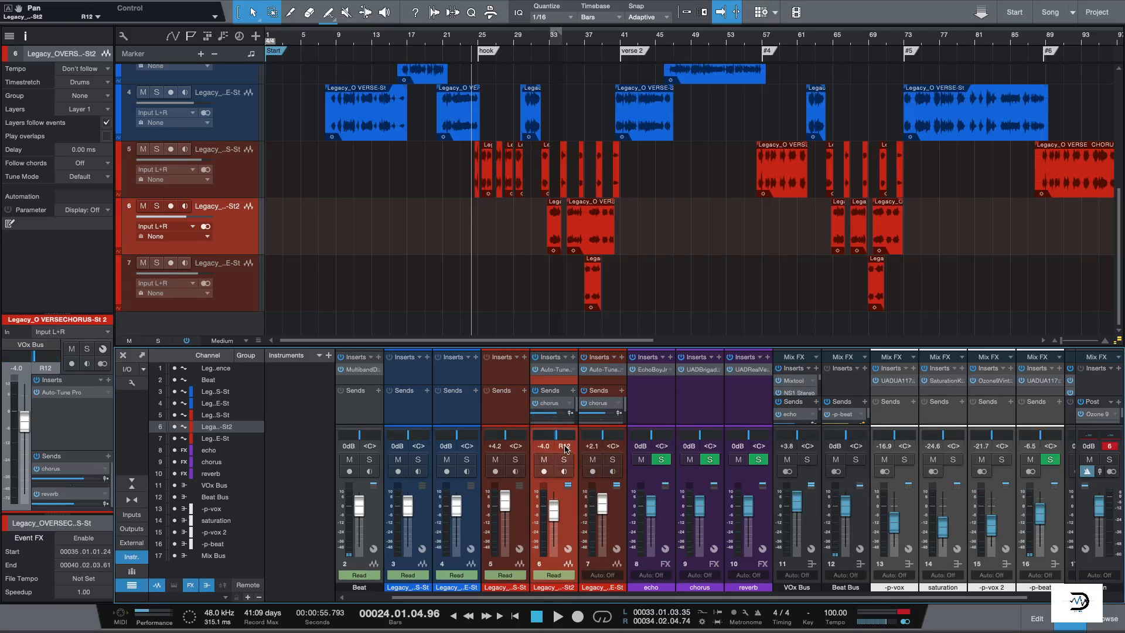
{"action": "left_click", "coordinate": [566, 450]}
{"action": "type", "text": "0"}
{"action": "key", "text": "Return"}
Solo track 5 and play its first phrases from just before the hook marker
{"action": "key", "text": "e"}
{"action": "key", "text": "e"}
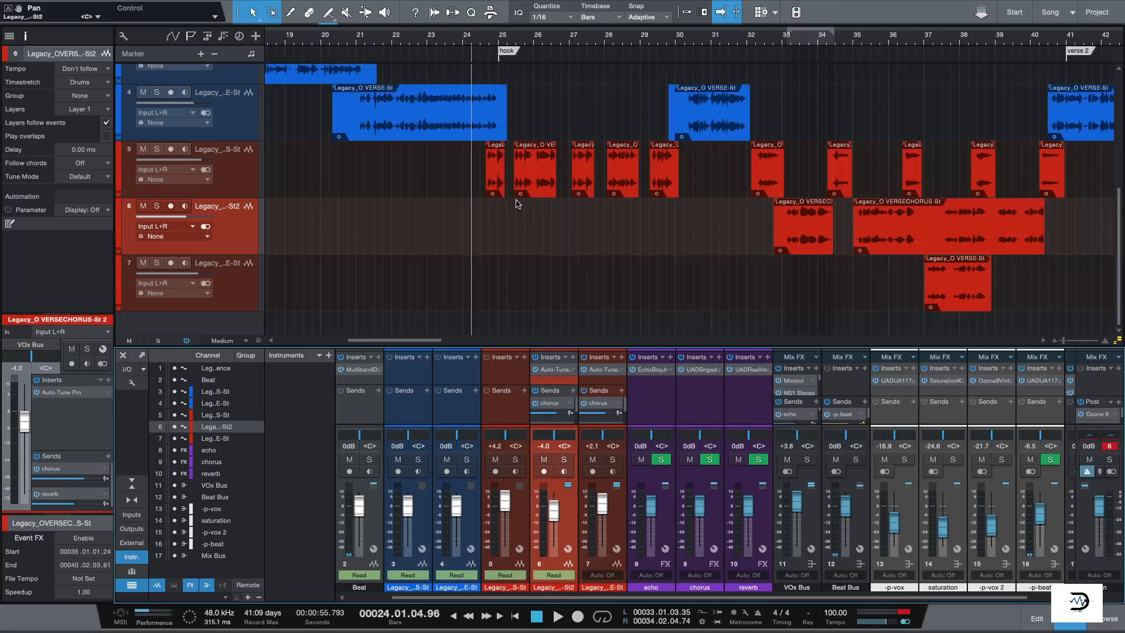
{"action": "key", "text": "w"}
{"action": "key", "text": "e"}
{"action": "key", "text": "e"}
{"action": "key", "text": "w"}
{"action": "left_click", "coordinate": [488, 40]}
{"action": "left_click", "coordinate": [157, 149]}
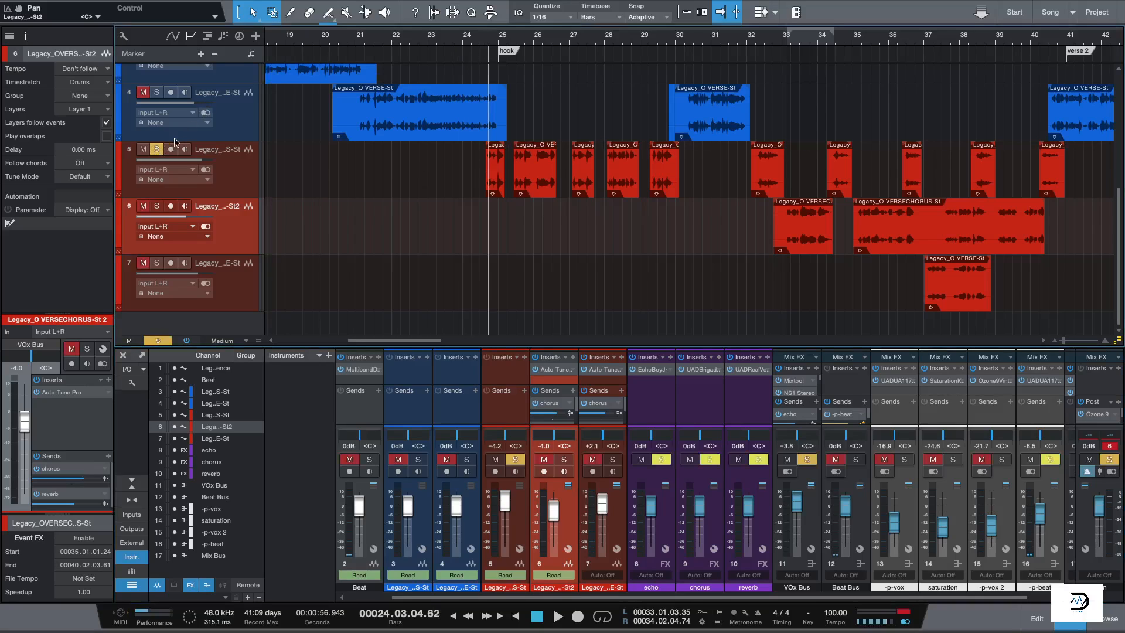
{"action": "key", "text": "space"}
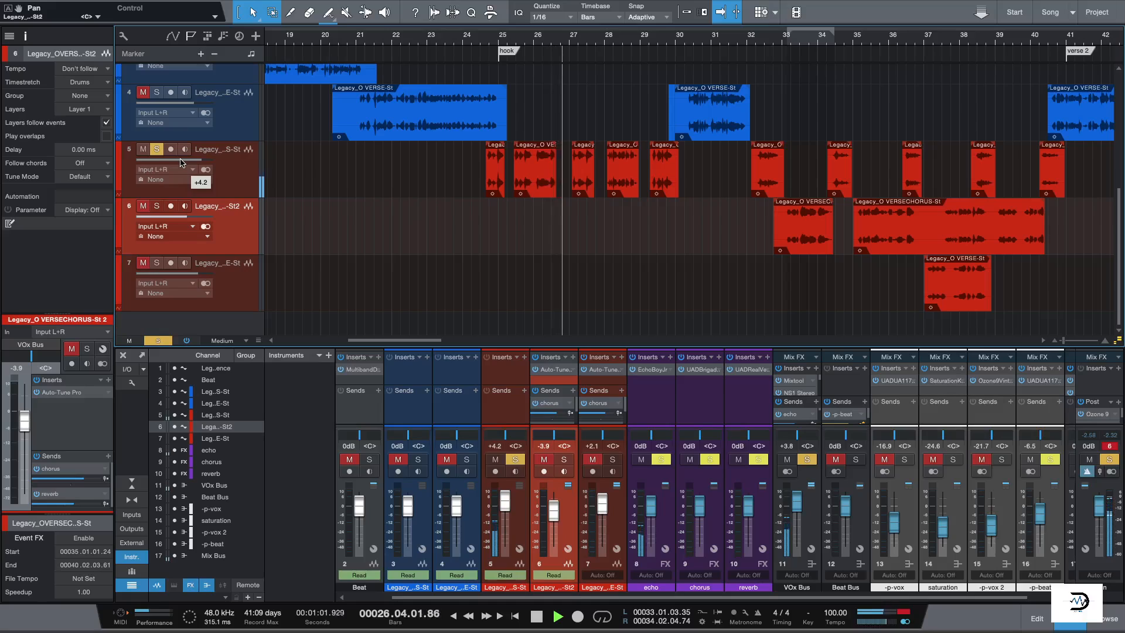
{"action": "key", "text": "space"}
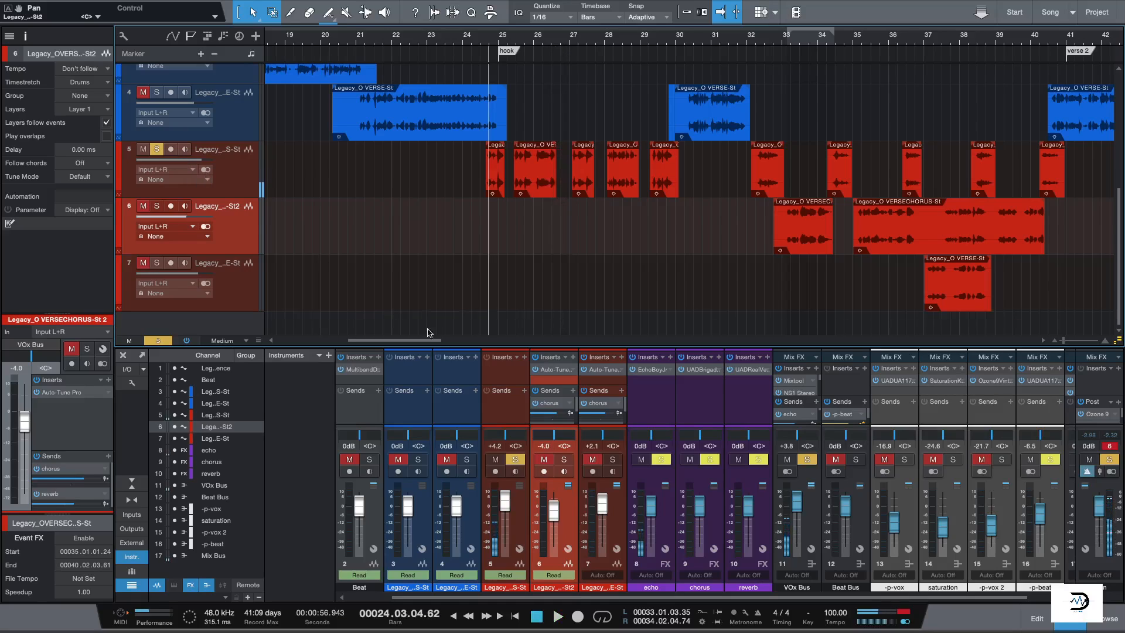
Inspect the EchoBoy Jr. settings used by the VOx Bus echo send, and close the plug-in
{"action": "left_click", "coordinate": [794, 418]}
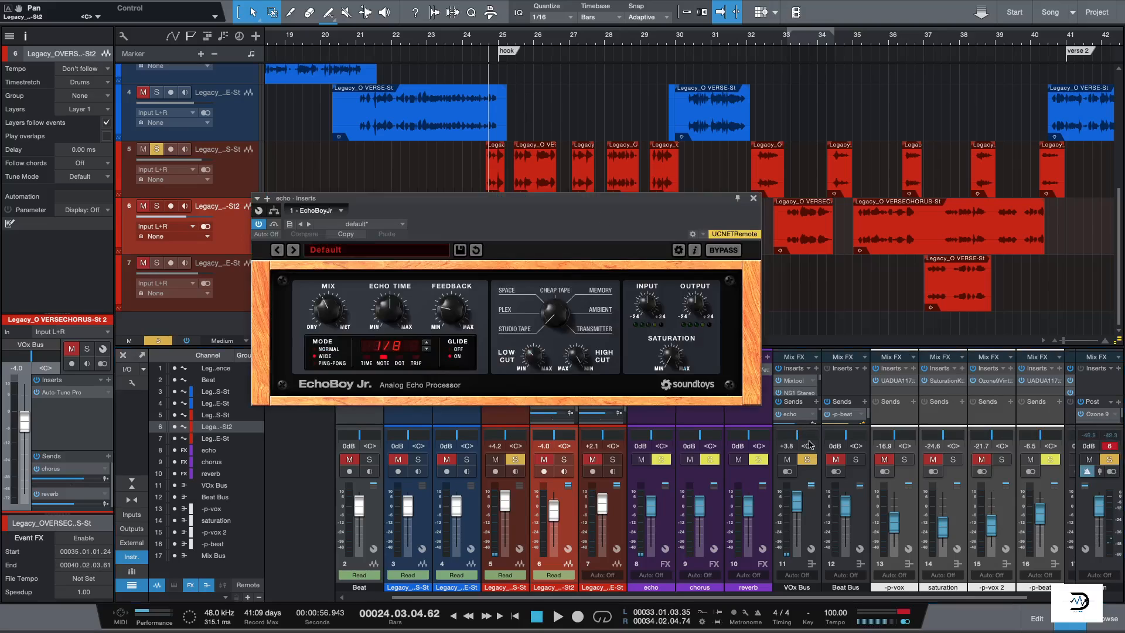
{"action": "left_click", "coordinate": [753, 201]}
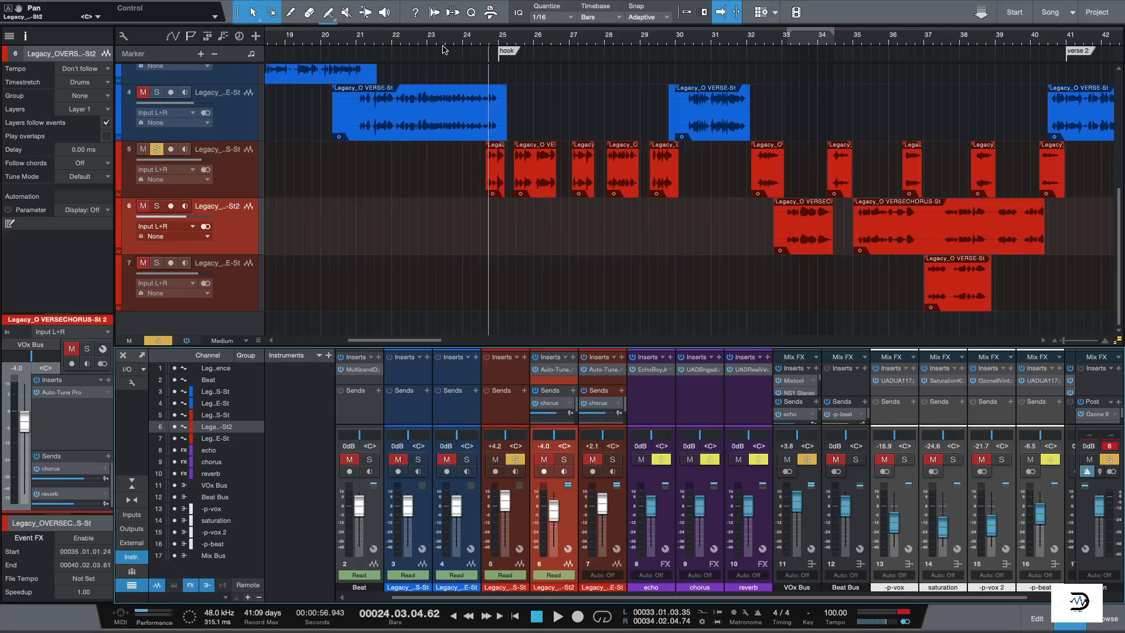
{"action": "left_click", "coordinate": [484, 43]}
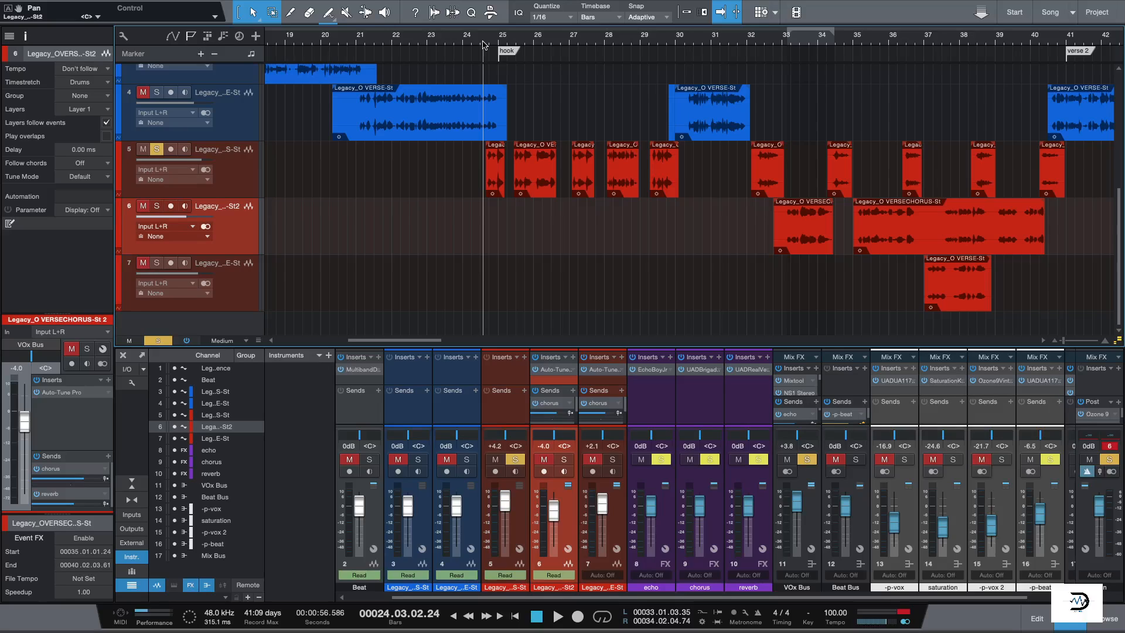
{"action": "left_click", "coordinate": [476, 43]}
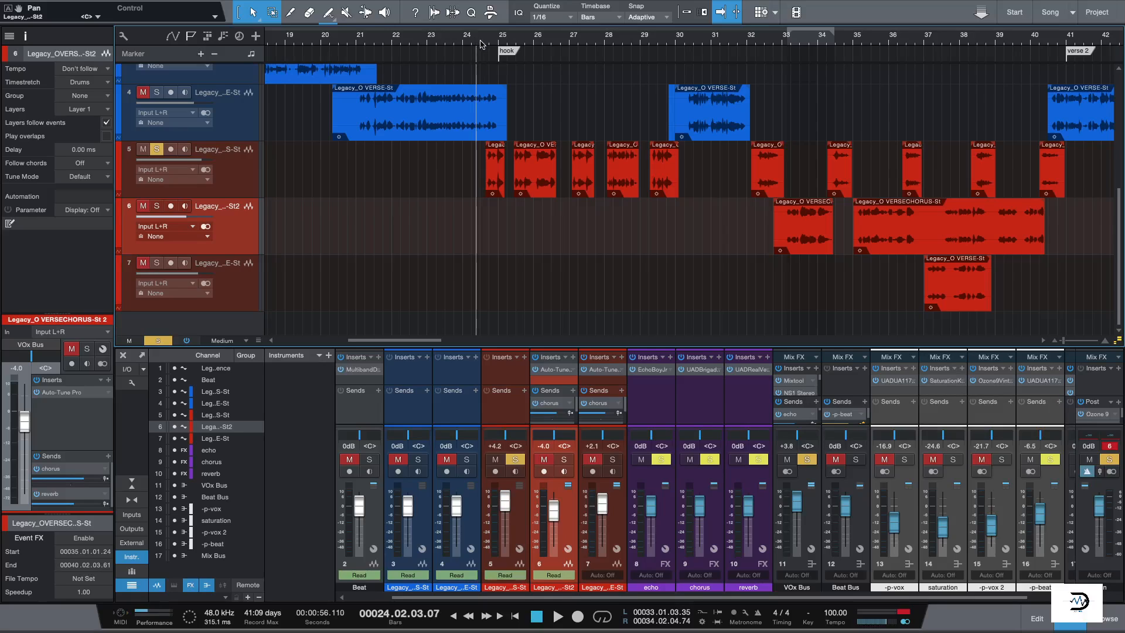
{"action": "left_click", "coordinate": [492, 42]}
{"action": "left_click", "coordinate": [498, 43]}
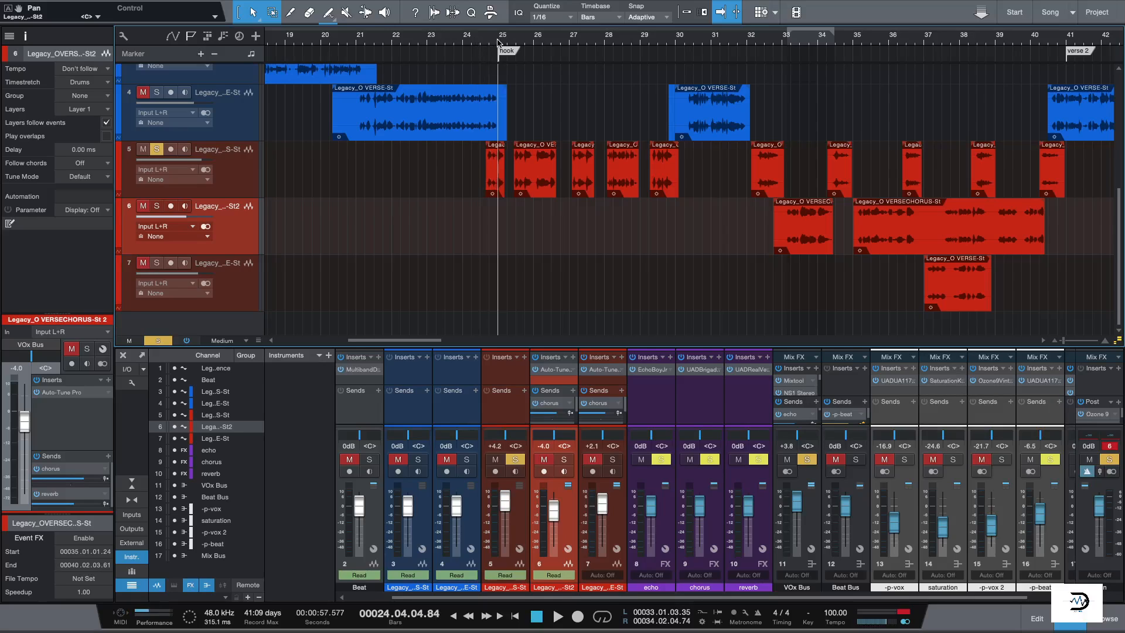
{"action": "left_click", "coordinate": [503, 43]}
{"action": "left_click", "coordinate": [507, 43]}
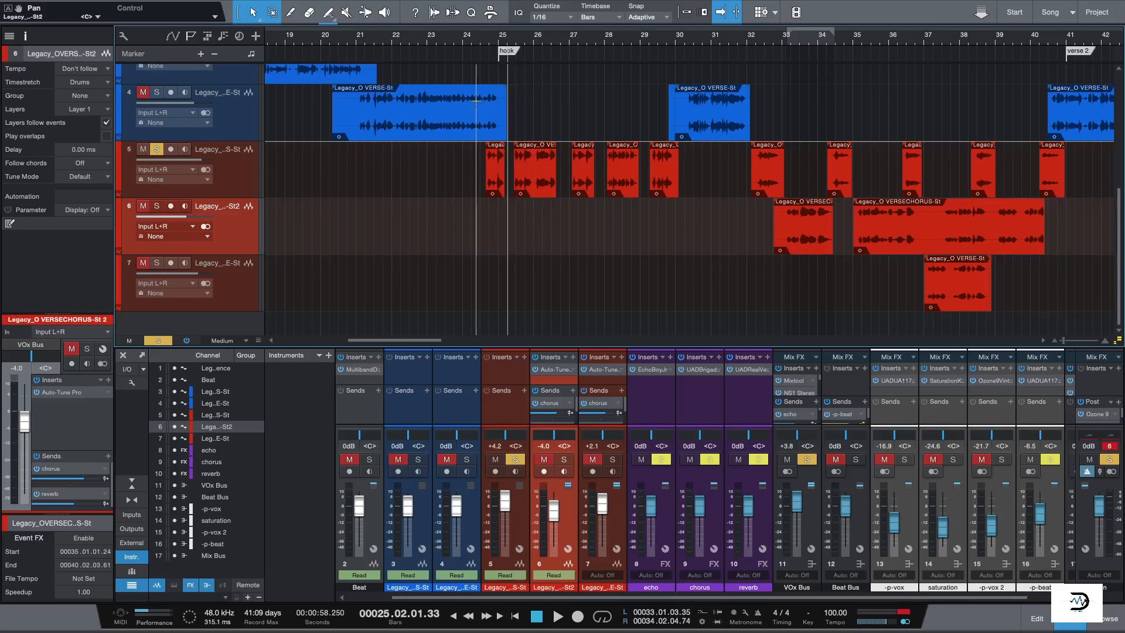
{"action": "left_click", "coordinate": [464, 42]}
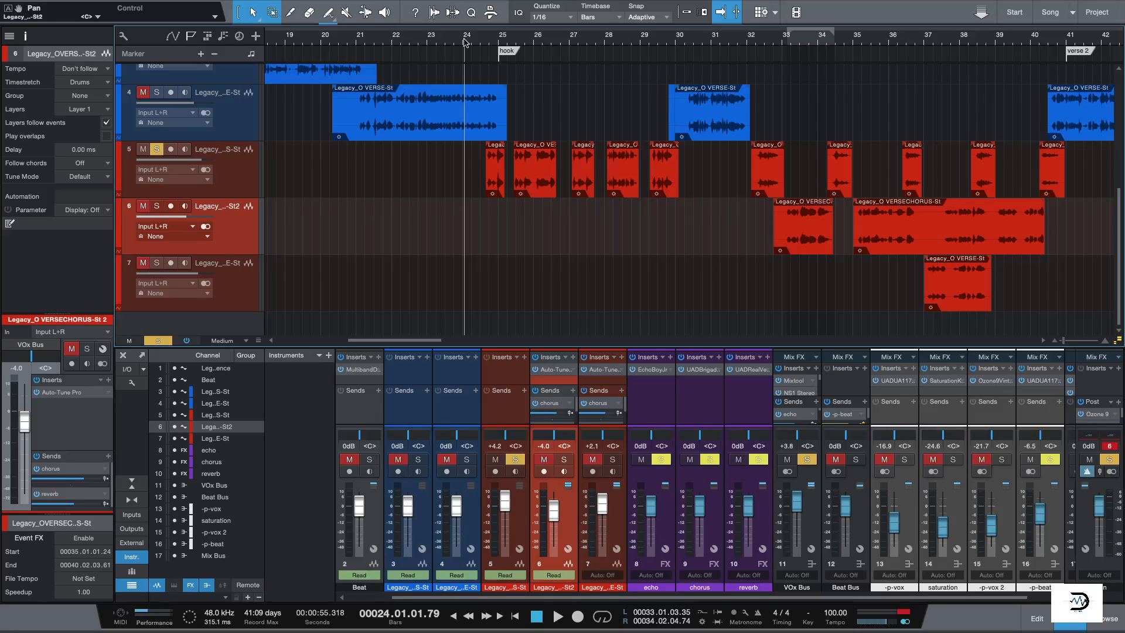
{"action": "left_click", "coordinate": [464, 41]}
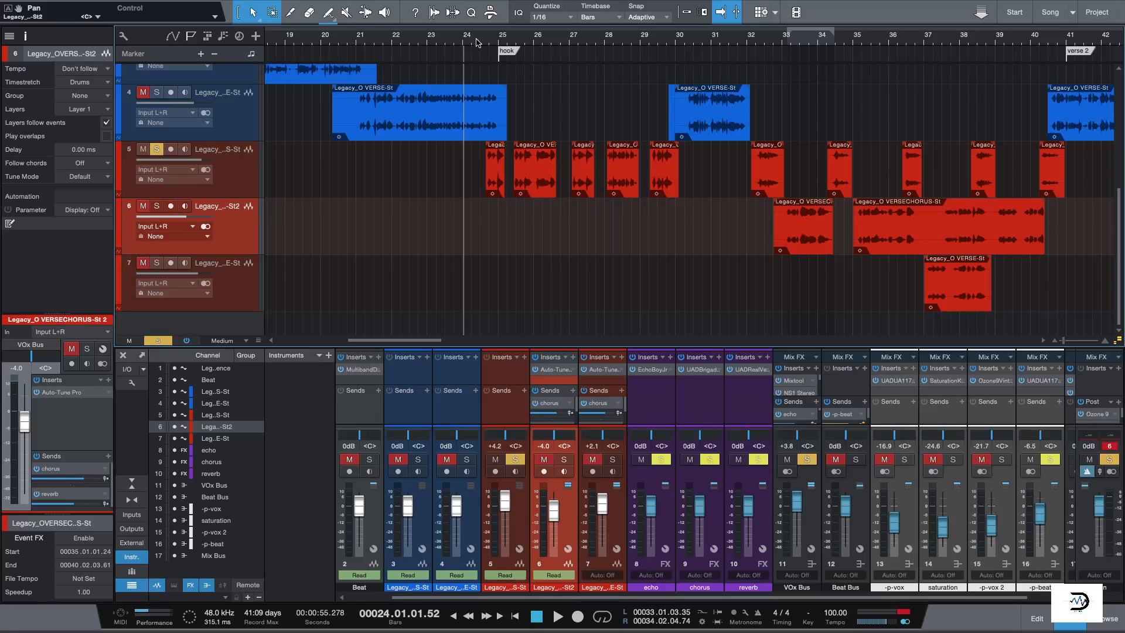
Play the hook from bar 24 and clear all solos during playback to hear the full mix
{"action": "left_click", "coordinate": [475, 39]}
{"action": "left_click", "coordinate": [482, 41]}
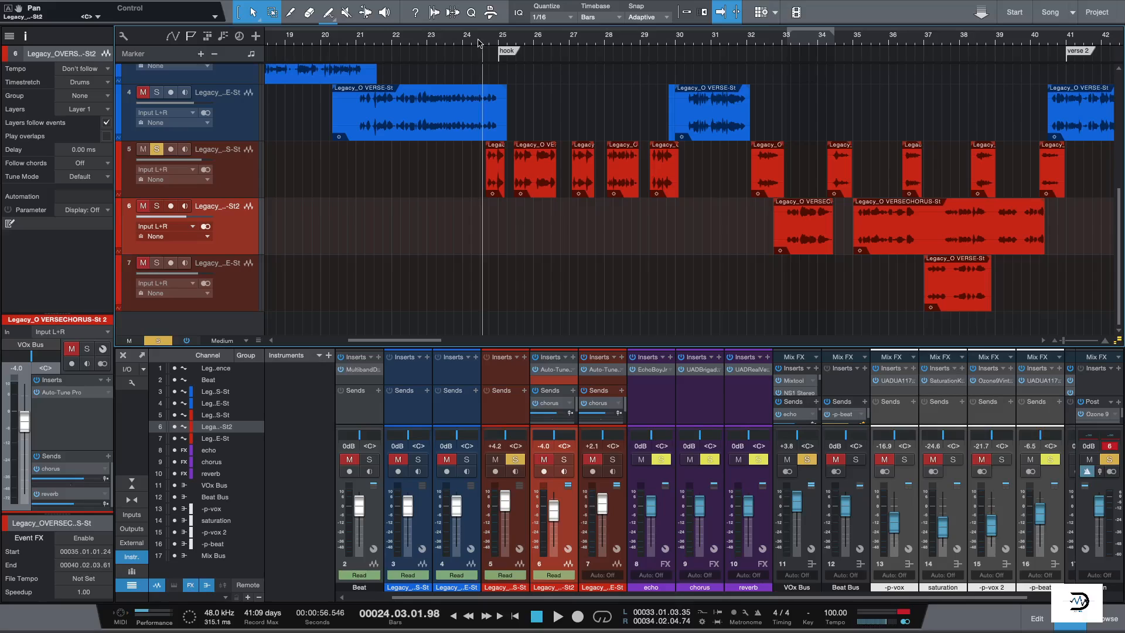
{"action": "left_click", "coordinate": [475, 39]}
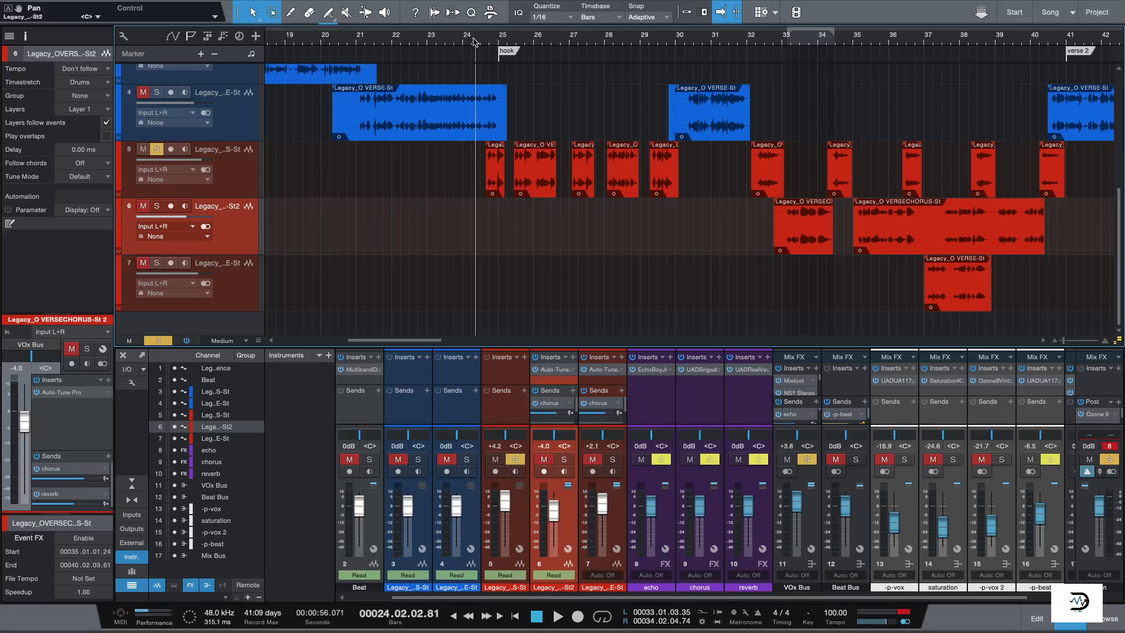
{"action": "key", "text": "space"}
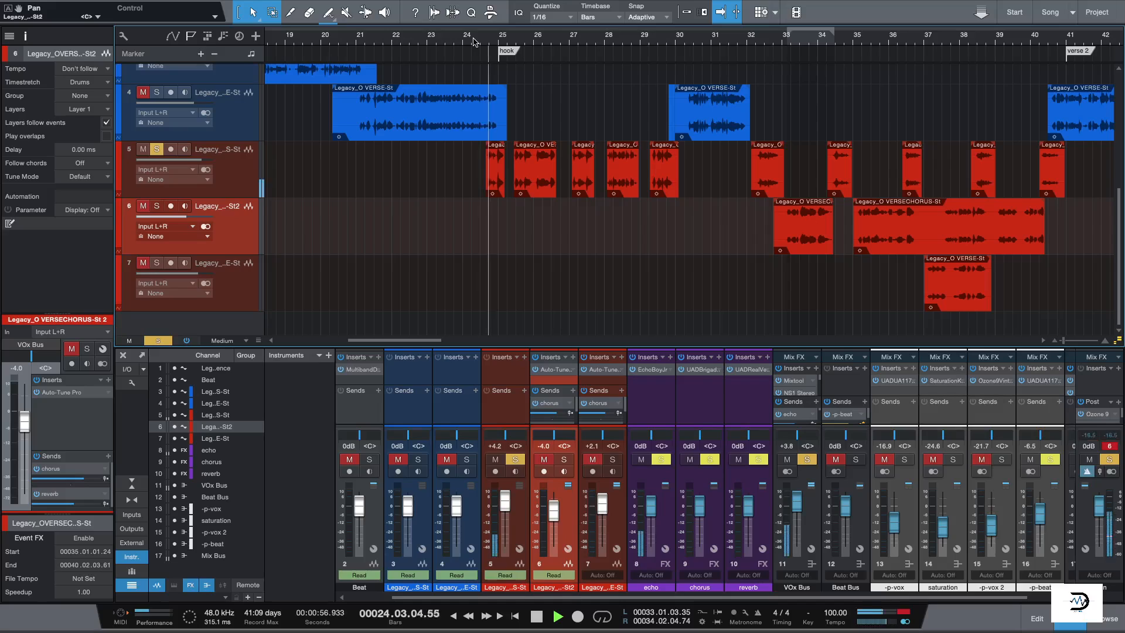
{"action": "key", "text": "shift+s"}
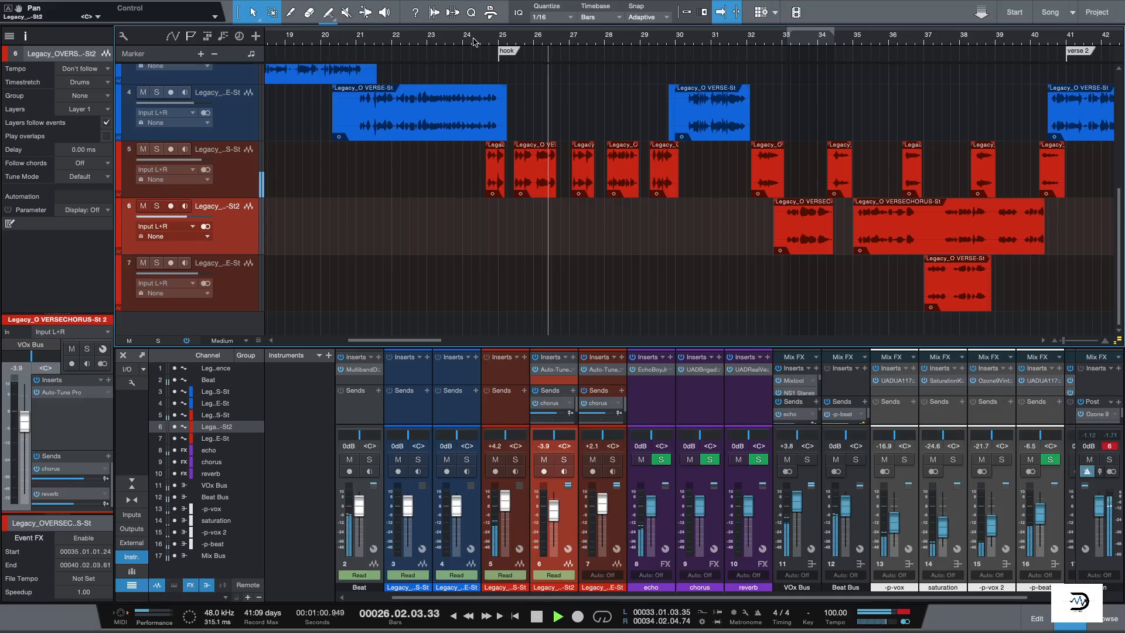
{"action": "key", "text": "space"}
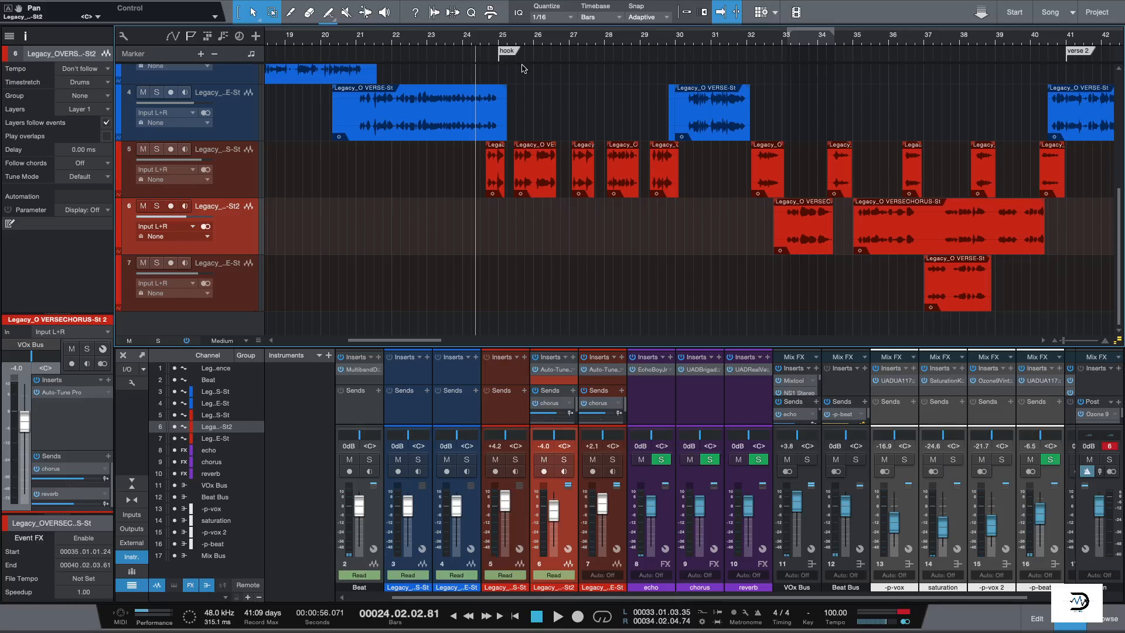
Play from bar 32 to verse 2 with tracks 5, 6 and 7 soloed, and return the playback position to bar 32
{"action": "left_click", "coordinate": [576, 45]}
{"action": "left_click_drag", "start_coordinate": [603, 50], "coordinate": [756, 42]}
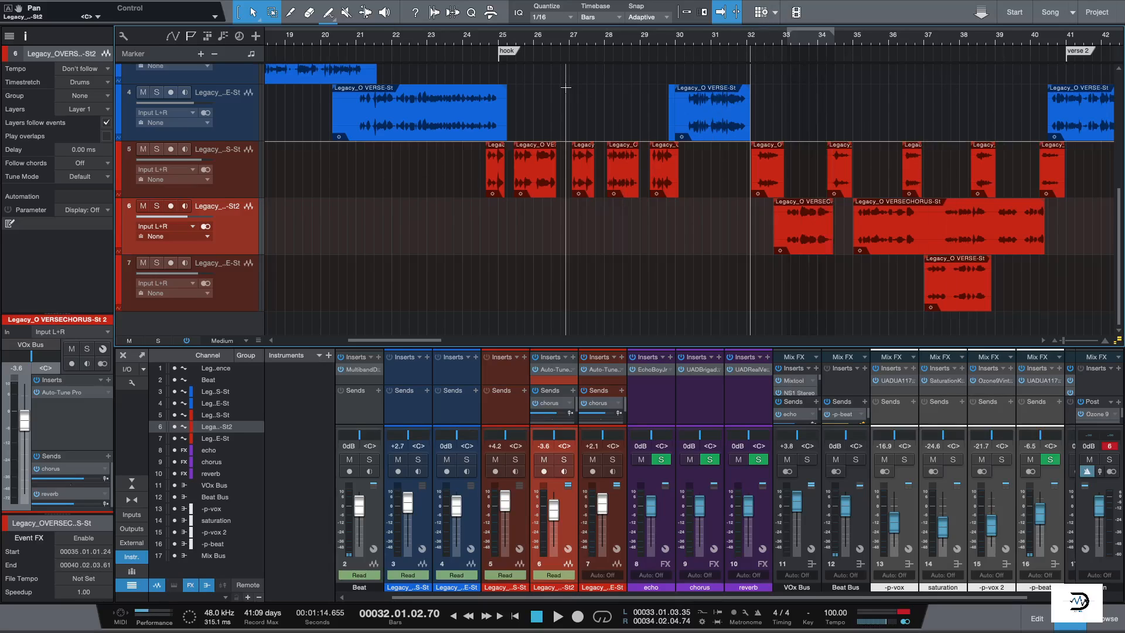
{"action": "key", "text": "space"}
{"action": "left_click", "coordinate": [157, 148]}
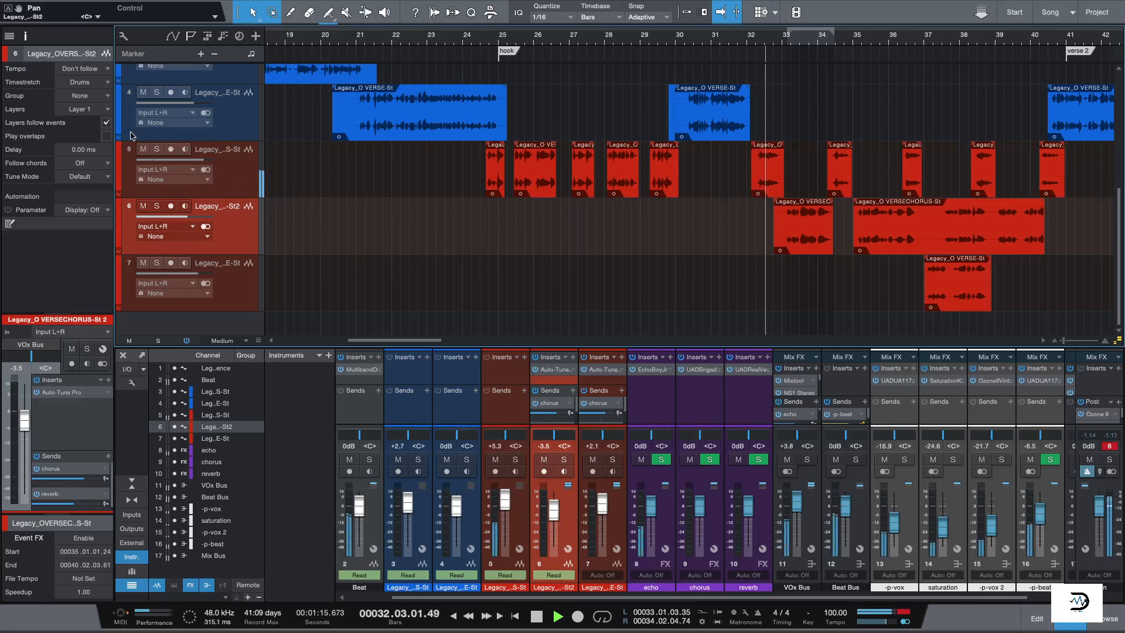
{"action": "left_click", "coordinate": [156, 206]}
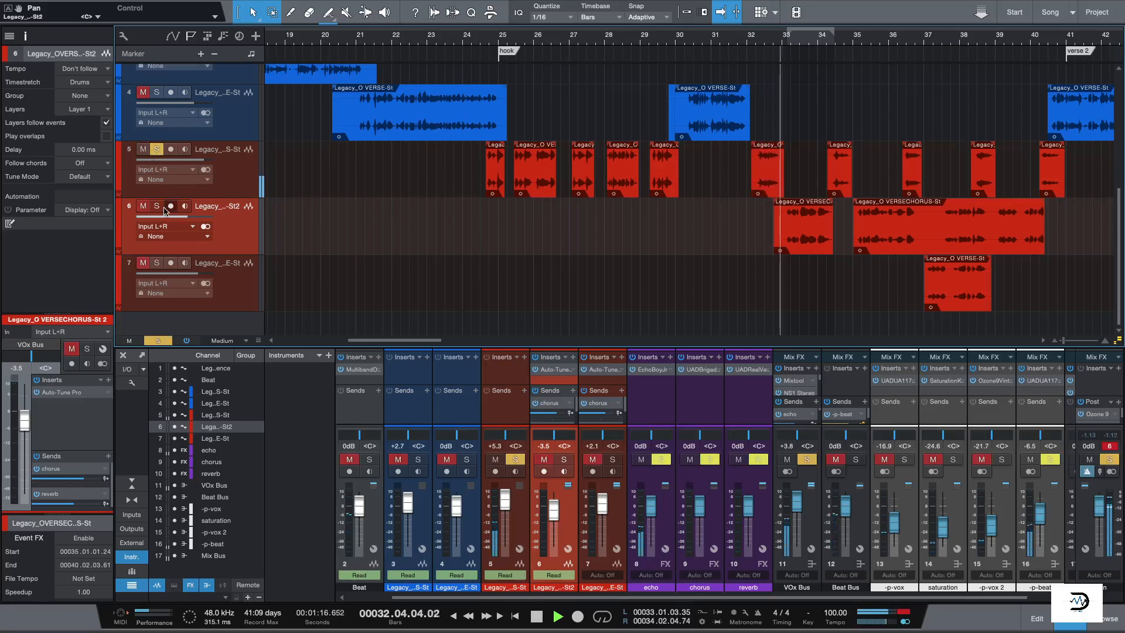
{"action": "left_click", "coordinate": [157, 262]}
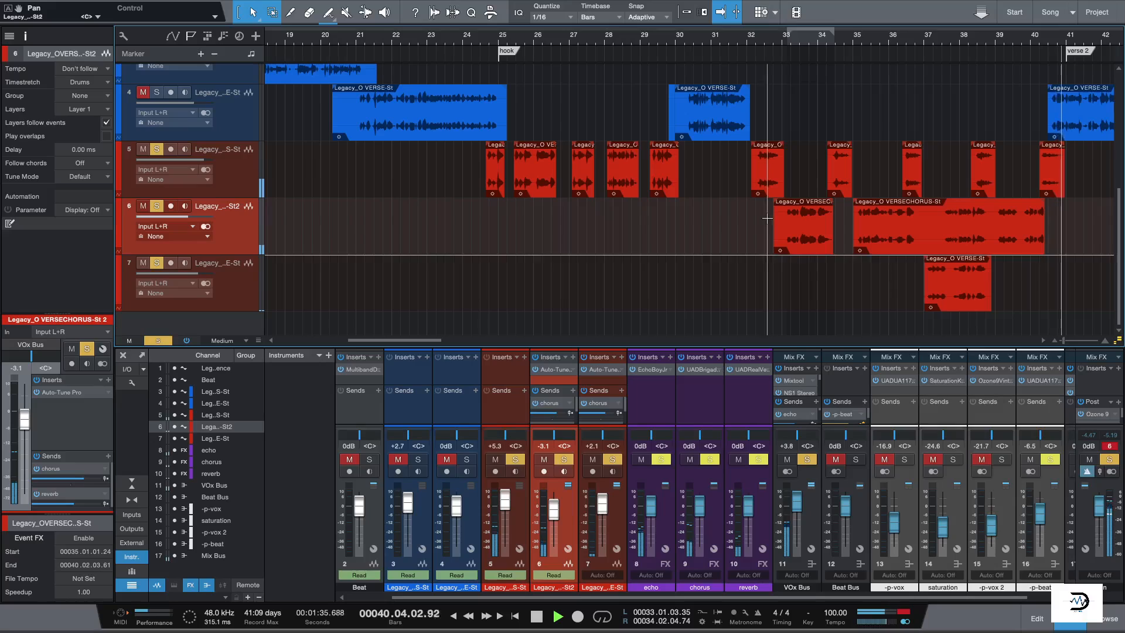
{"action": "key", "text": "space"}
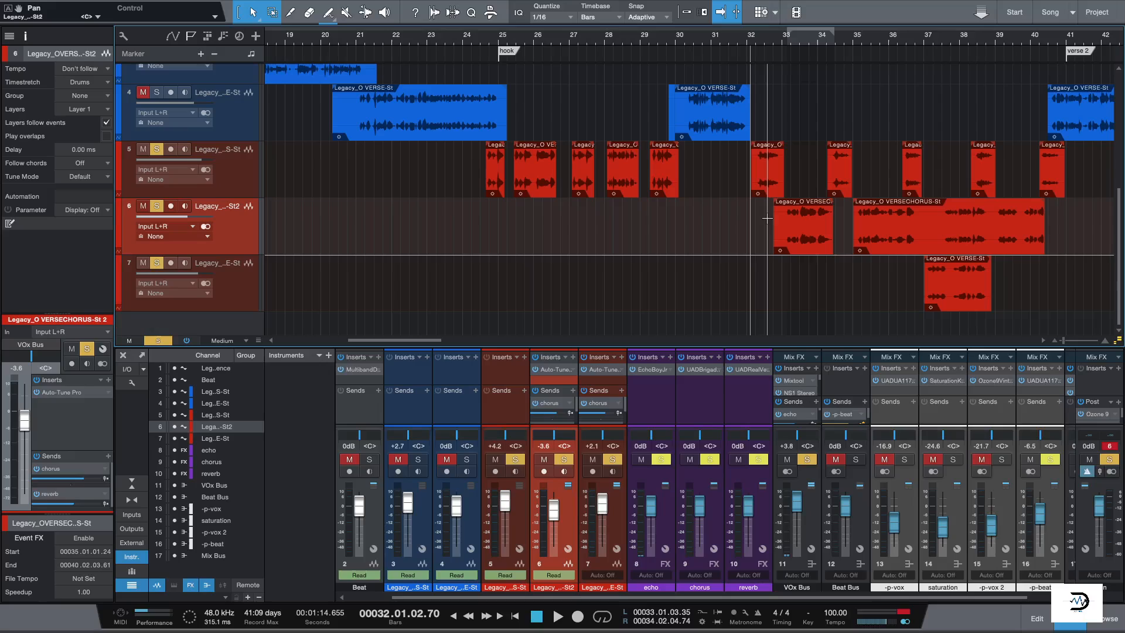
{"action": "left_click", "coordinate": [748, 41]}
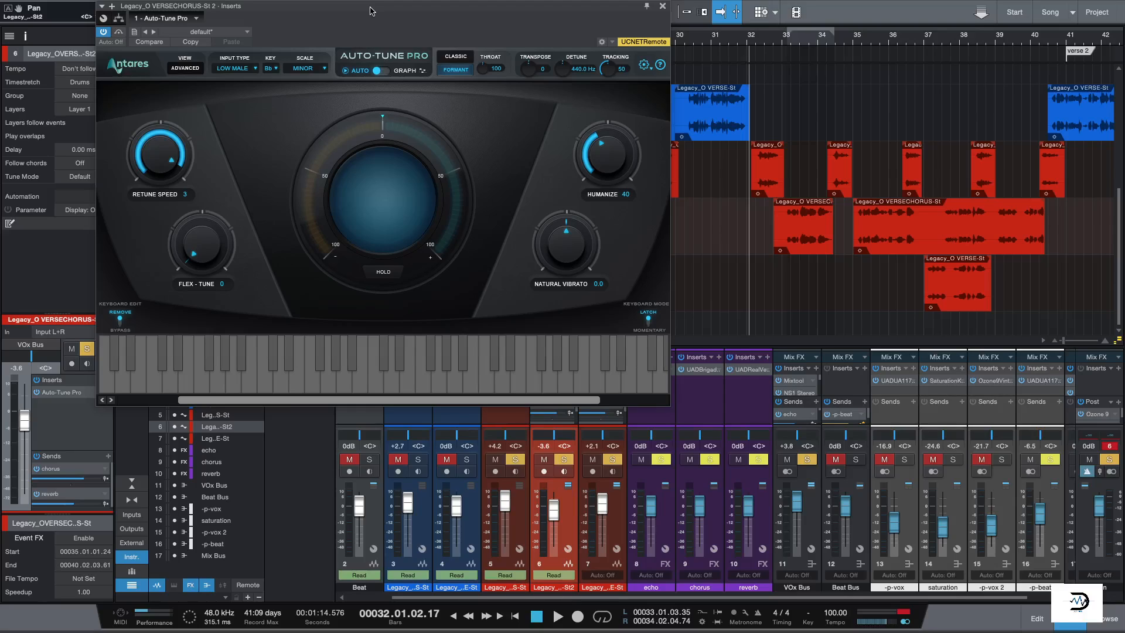
Raise Auto-Tune Pro's Retune Speed to 8 ms on track 6 and set the playback position just before bar 33
{"action": "left_click_drag", "start_coordinate": [340, 4], "coordinate": [402, 46]}
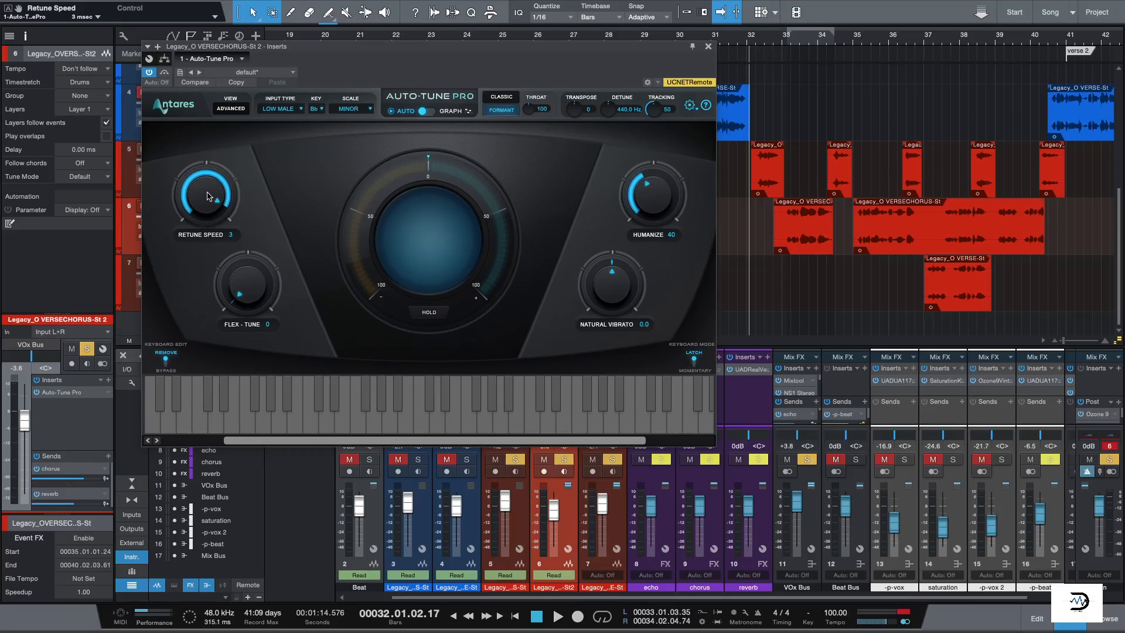
{"action": "mouse_move", "coordinate": [206, 196]}
{"action": "left_mouse_down"}
{"action": "mouse_move", "coordinate": [236, 304]}
{"action": "mouse_move", "coordinate": [209, 212]}
{"action": "left_mouse_up"}
{"action": "left_click_drag", "start_coordinate": [215, 193], "coordinate": [212, 185]}
{"action": "left_click_drag", "start_coordinate": [316, 45], "coordinate": [532, 239]}
{"action": "left_click", "coordinate": [782, 41]}
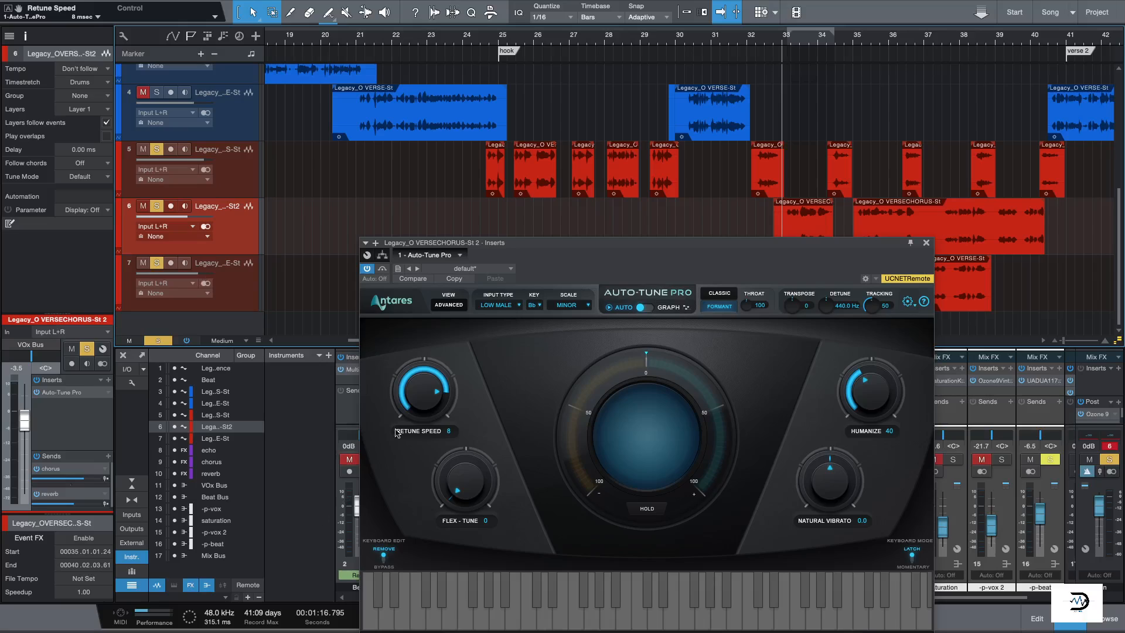
Compare Retune Speed at 0 and 400 ms during playback from just before bar 33, and set it to 3 ms
{"action": "left_click_drag", "start_coordinate": [422, 389], "coordinate": [418, 314]}
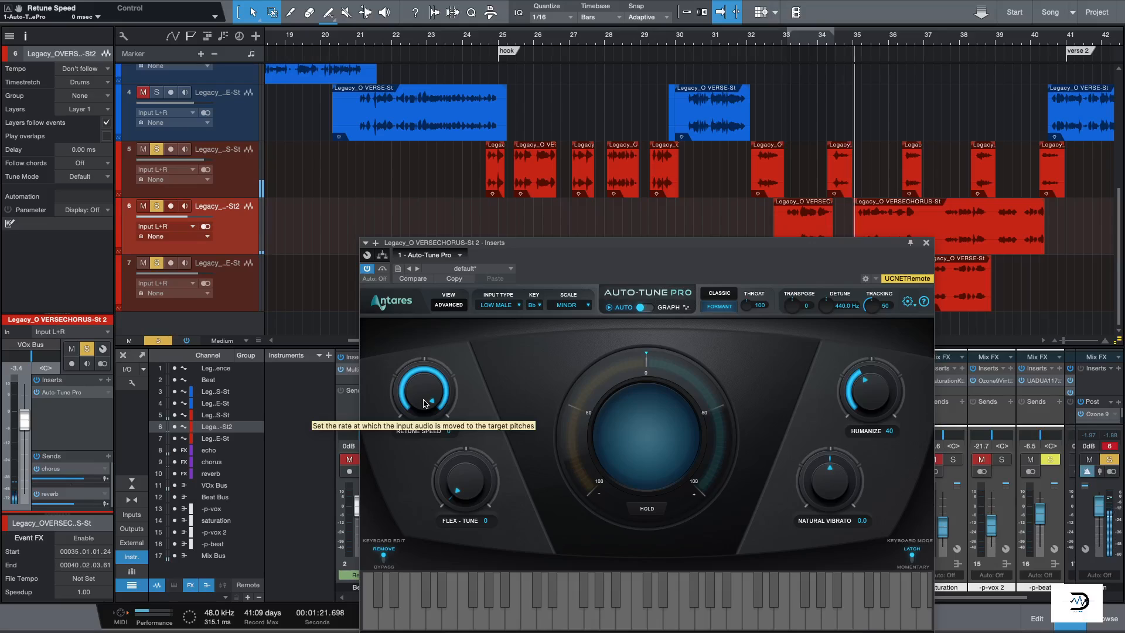
{"action": "left_click_drag", "start_coordinate": [425, 403], "coordinate": [463, 587]}
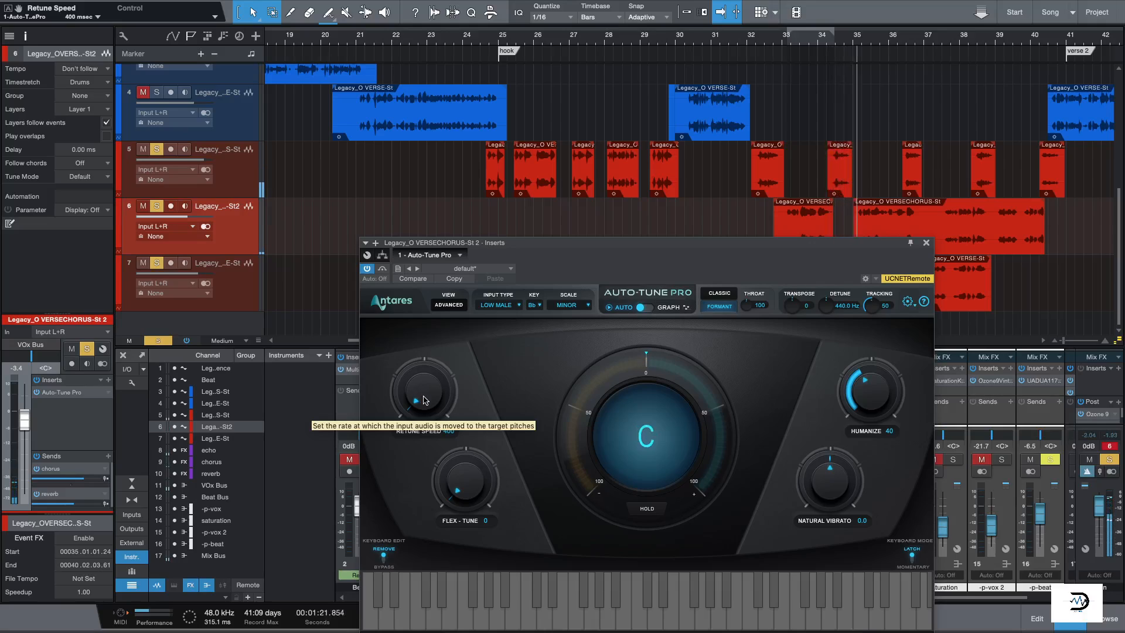
{"action": "left_click_drag", "start_coordinate": [425, 400], "coordinate": [358, 193]}
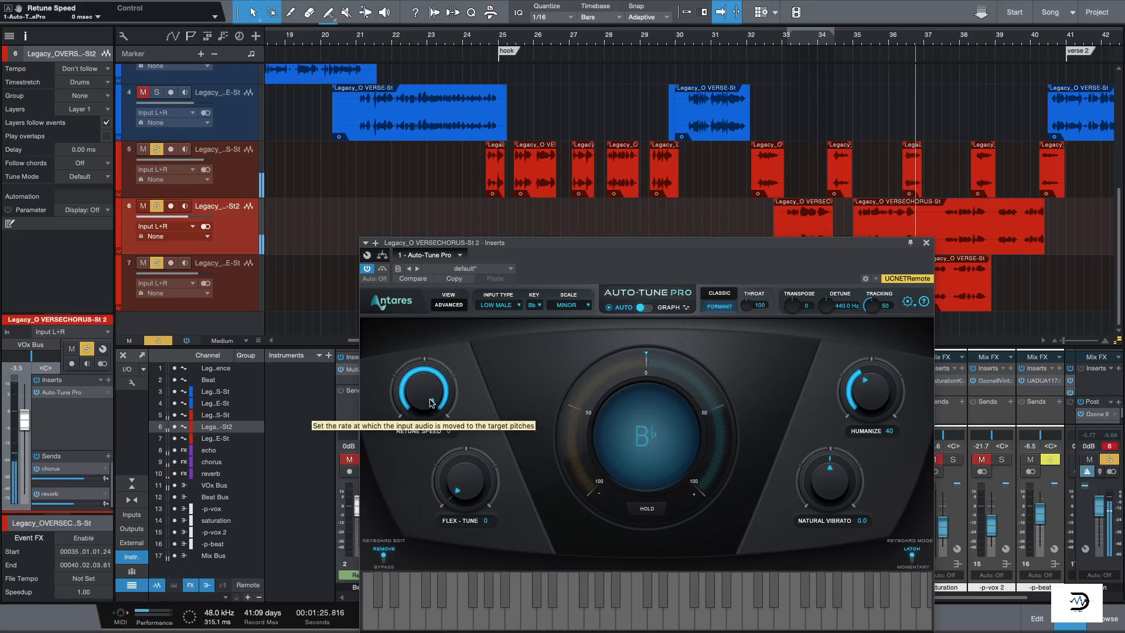
{"action": "key", "text": "space"}
{"action": "key", "text": "space"}
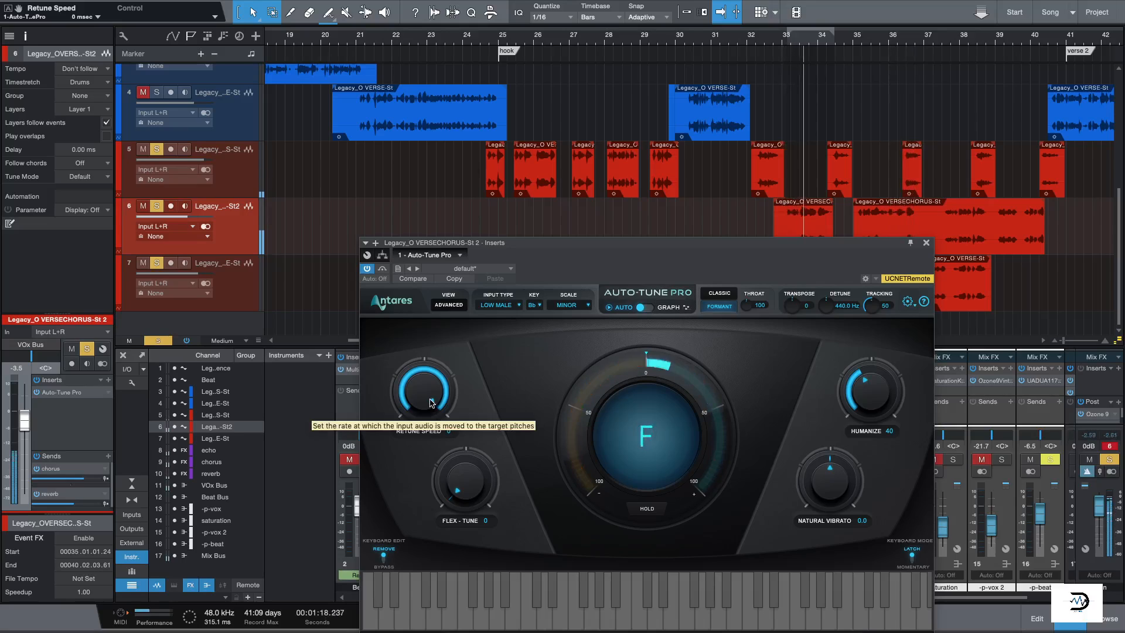
{"action": "key", "text": "space"}
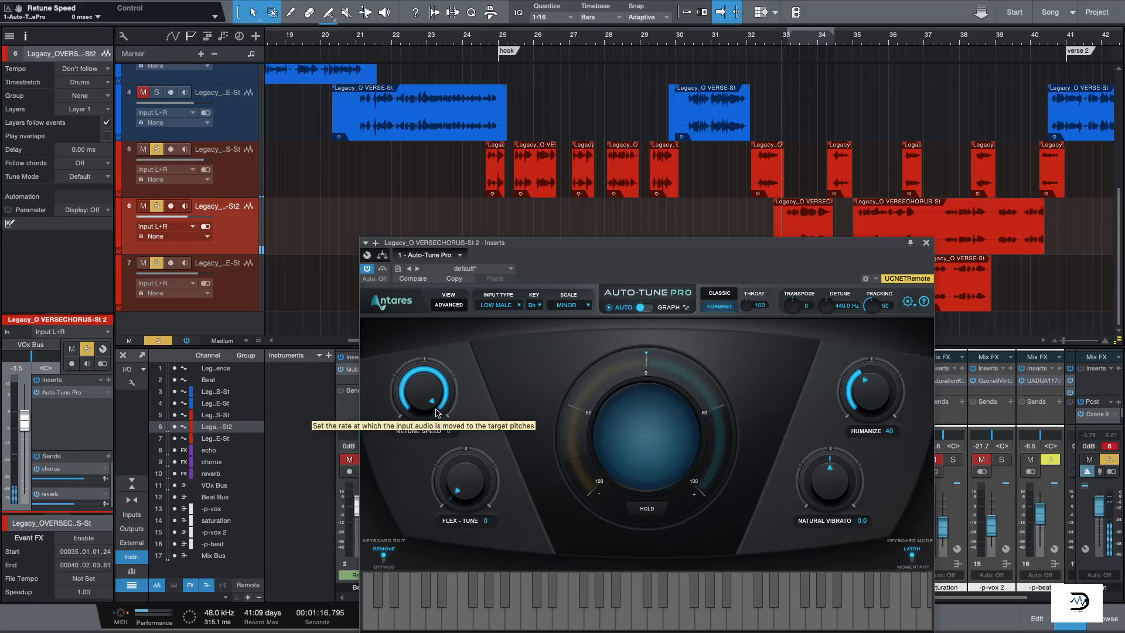
{"action": "left_click_drag", "start_coordinate": [422, 386], "coordinate": [421, 388]}
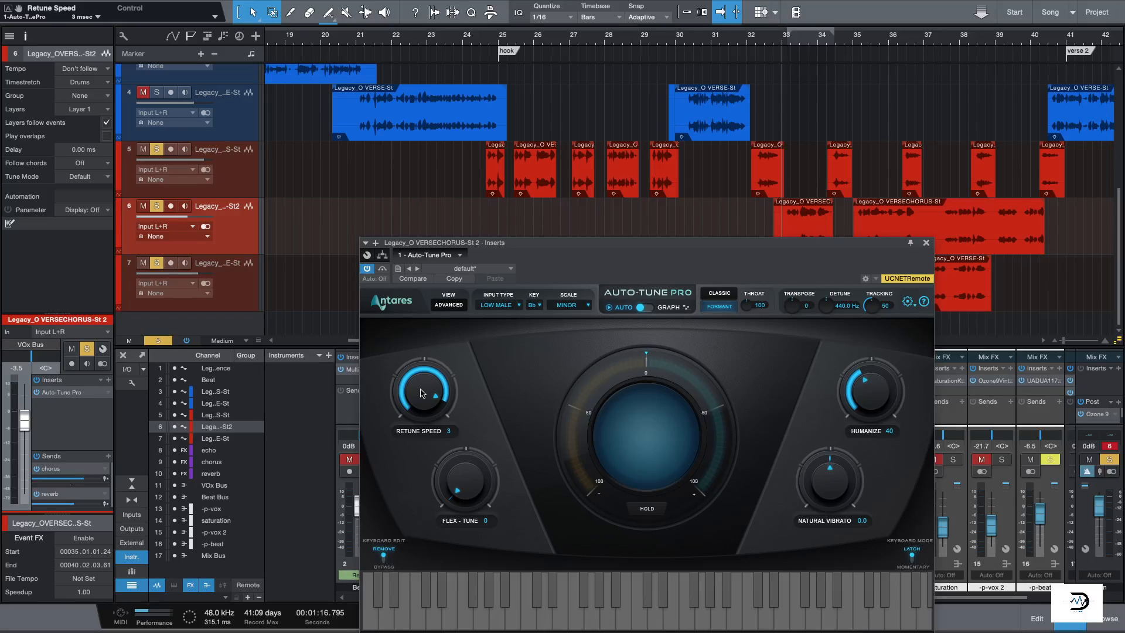
Audition Auto-Tune Pro's Flex-Tune at 100 and 68 during playback, and return it to 0
{"action": "left_click", "coordinate": [461, 486]}
{"action": "left_click_drag", "start_coordinate": [472, 479], "coordinate": [469, 491]}
{"action": "left_click_drag", "start_coordinate": [469, 491], "coordinate": [480, 457]}
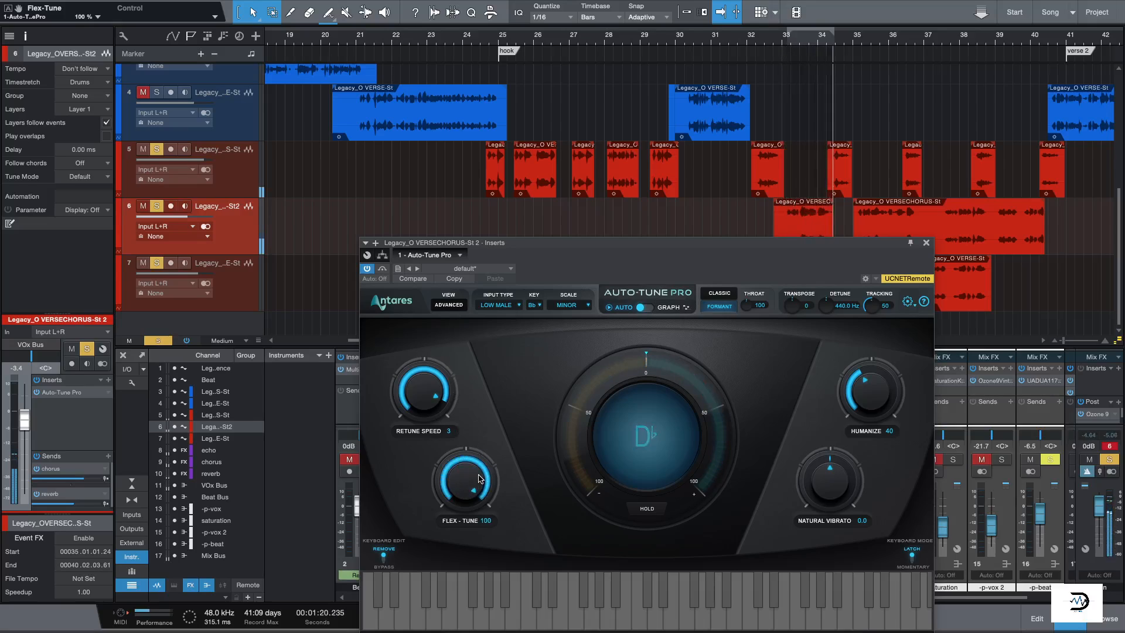
{"action": "left_click_drag", "start_coordinate": [480, 479], "coordinate": [489, 526]}
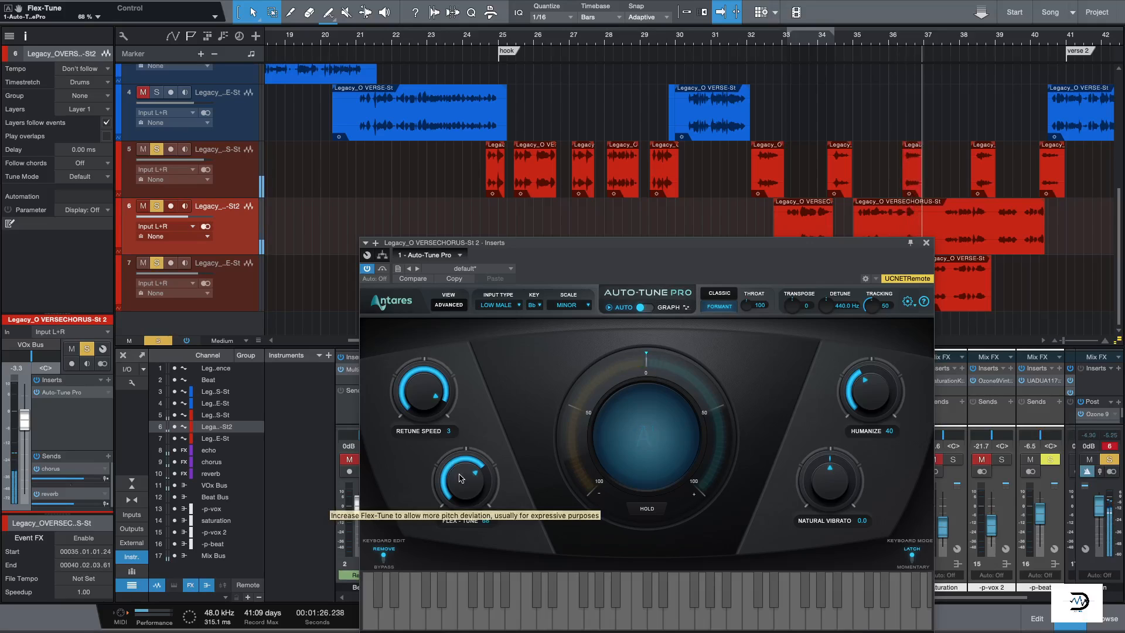
{"action": "left_click_drag", "start_coordinate": [461, 478], "coordinate": [496, 596]}
Replay the phrase with Flex-Tune raised to 100, reduce it to 70 and finally 35, and close Auto-Tune Pro
{"action": "key", "text": "space"}
{"action": "key", "text": "space"}
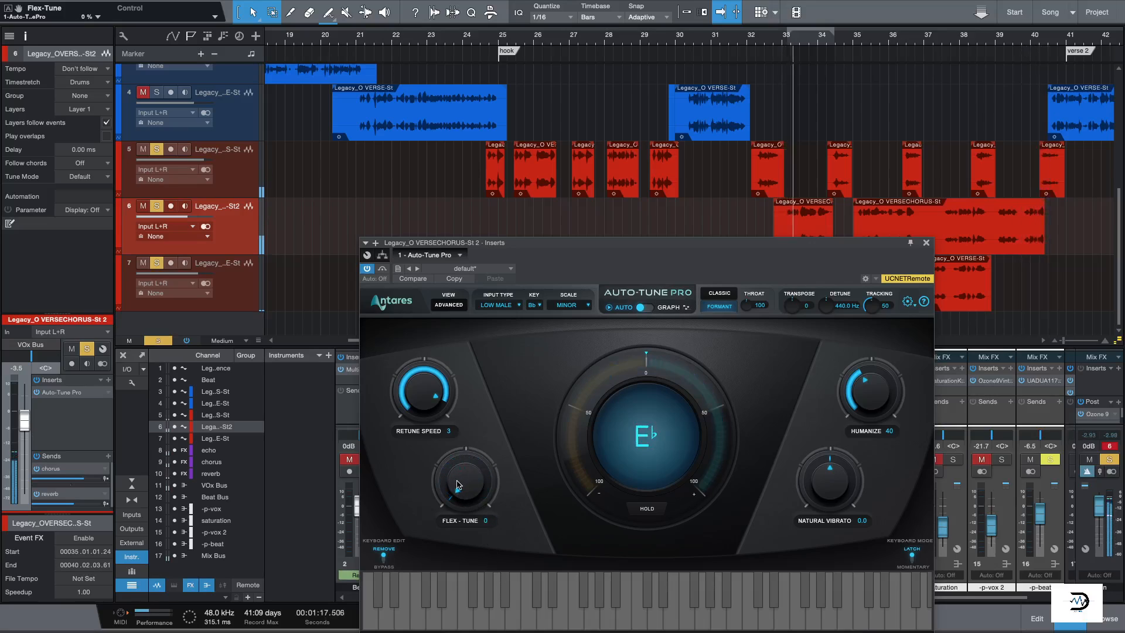
{"action": "left_click_drag", "start_coordinate": [459, 486], "coordinate": [466, 346]}
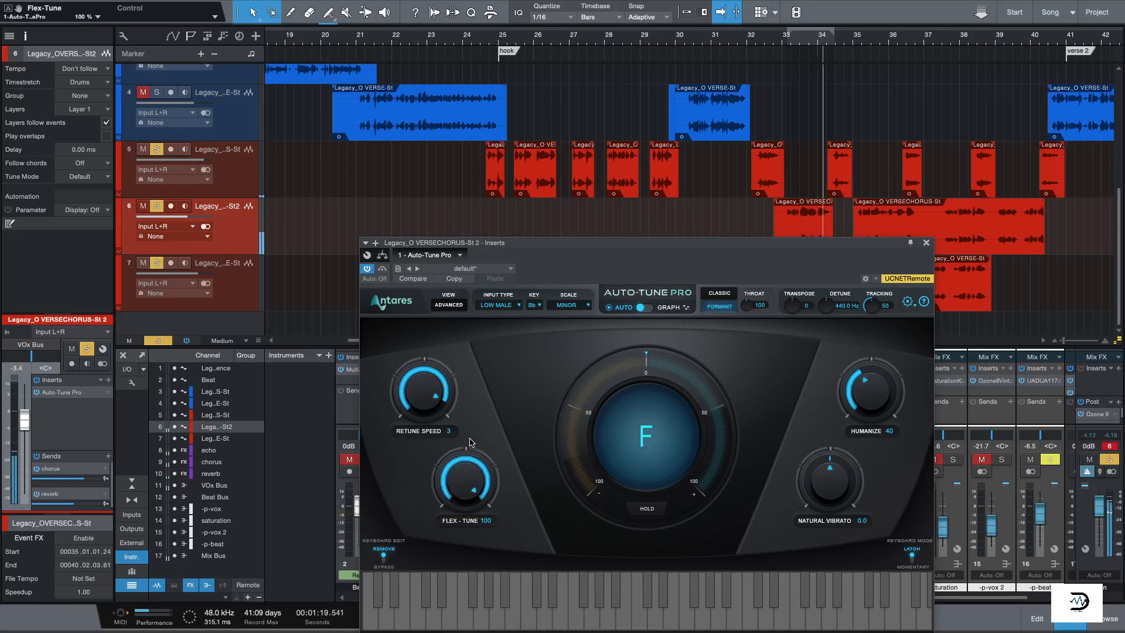
{"action": "key", "text": "space"}
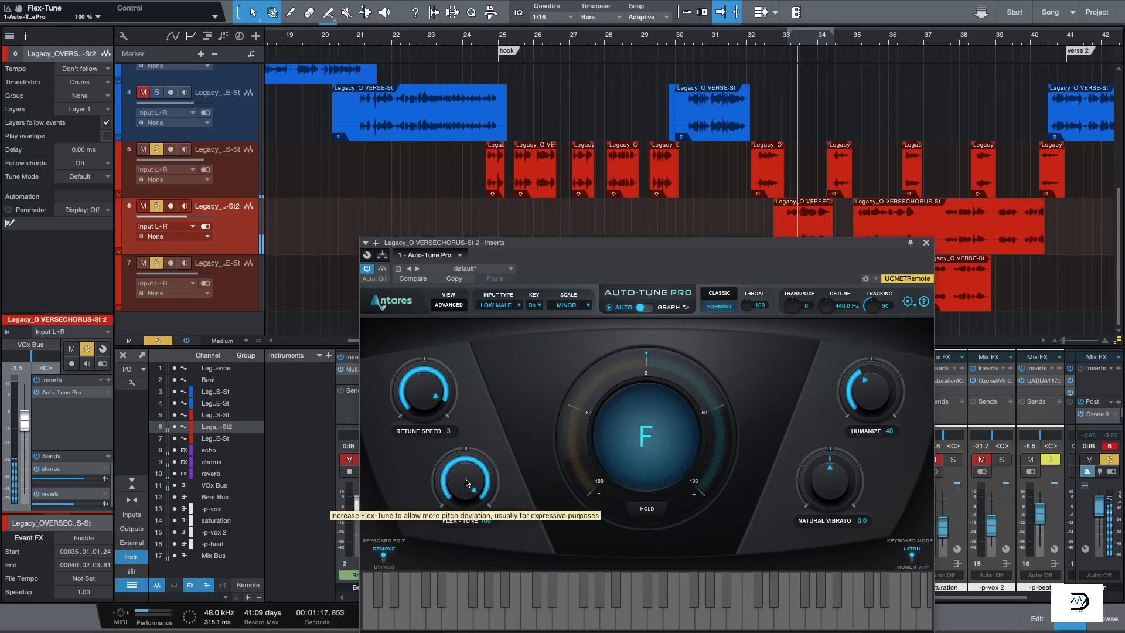
{"action": "left_click_drag", "start_coordinate": [466, 476], "coordinate": [464, 484]}
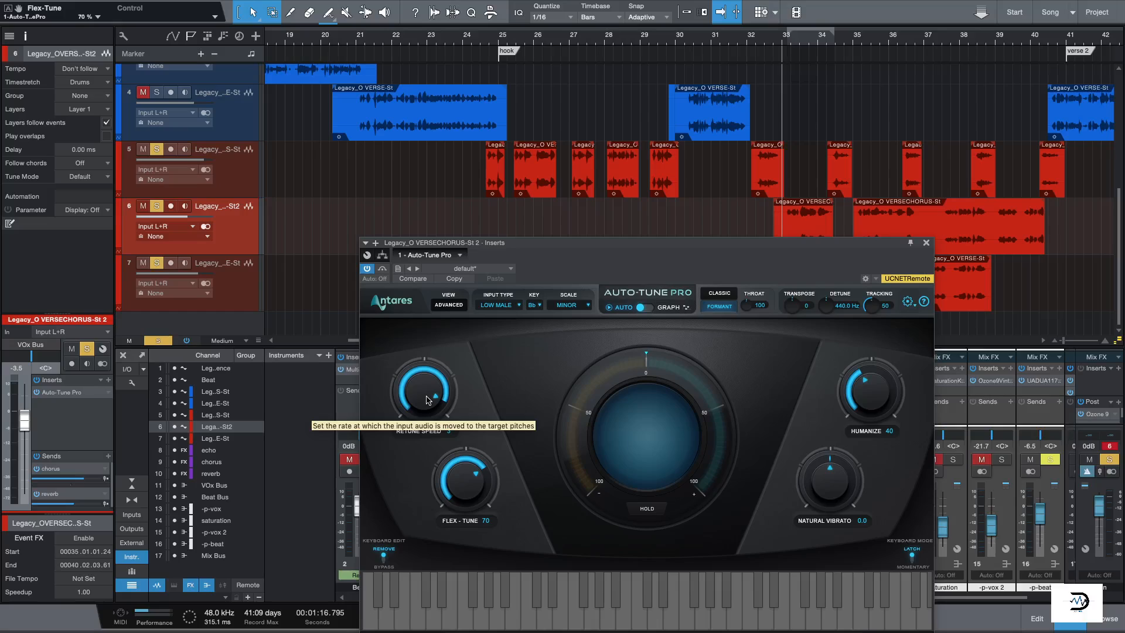
{"action": "left_click_drag", "start_coordinate": [469, 473], "coordinate": [462, 499]}
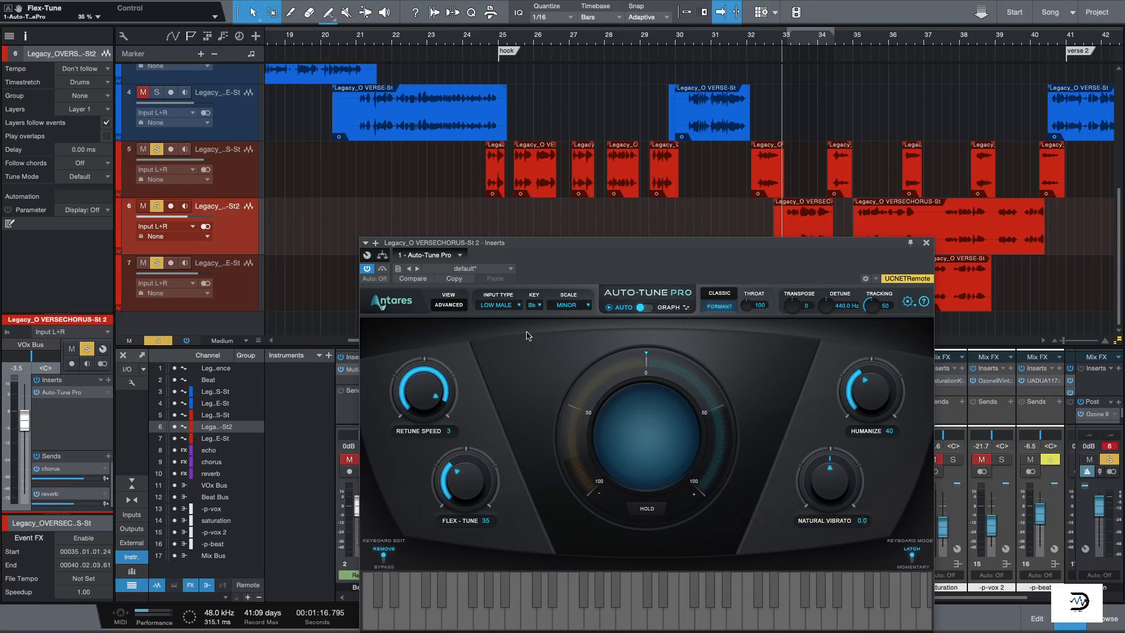
{"action": "left_click", "coordinate": [926, 242]}
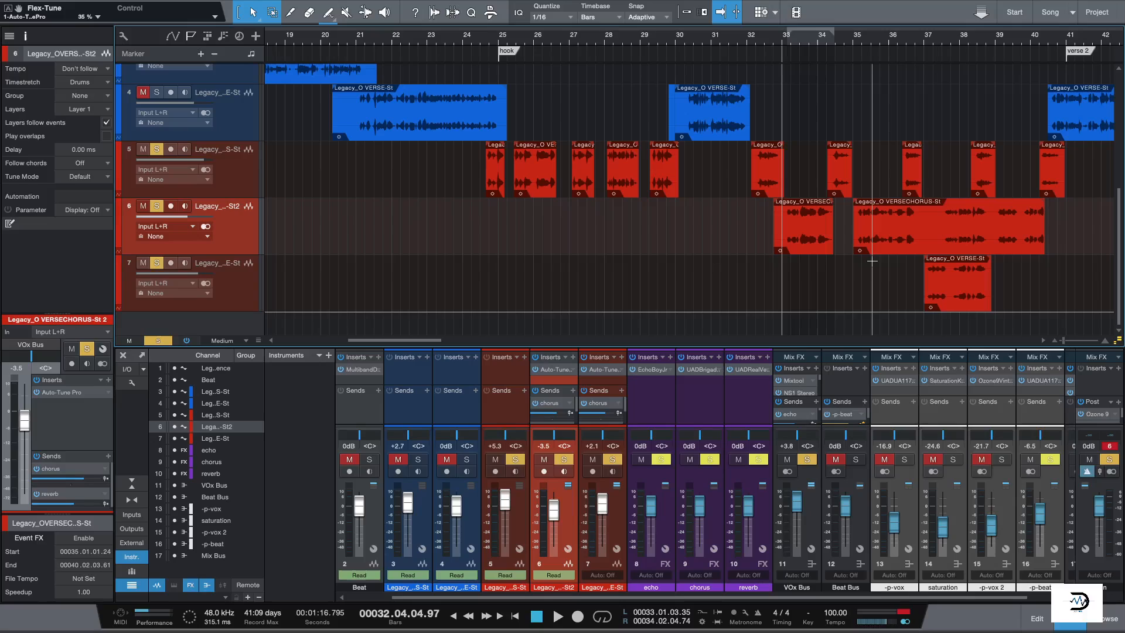
Play the soloed vocals from just before bar 33, comparing track 6 with its chorus send muted, and recheck its Auto-Tune Pro settings
{"action": "key", "text": "space"}
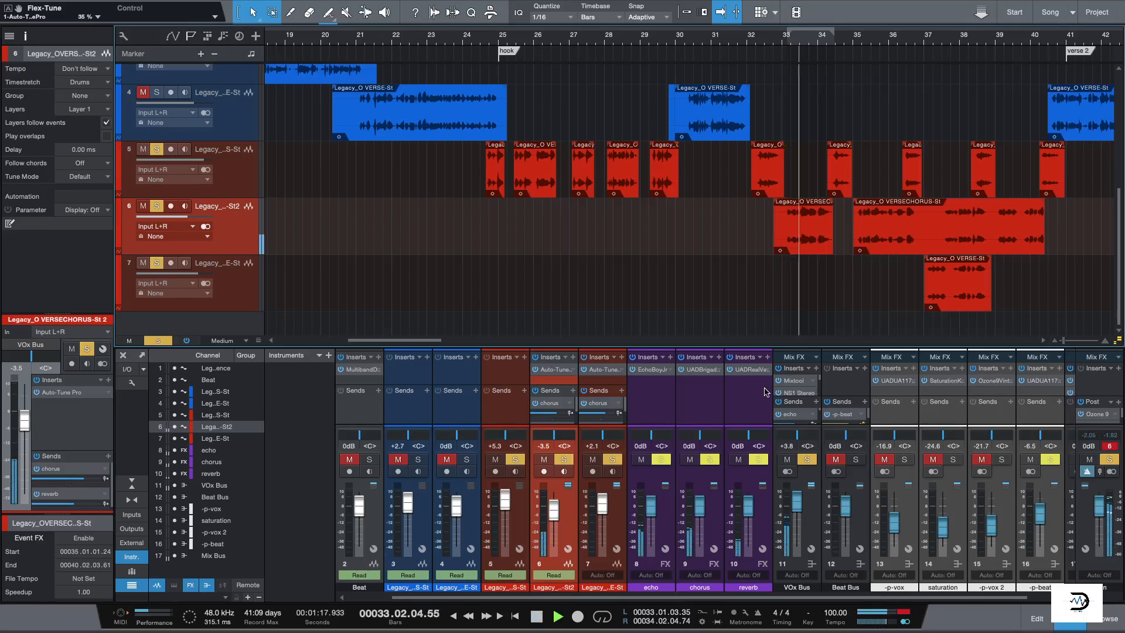
{"action": "key", "text": "space"}
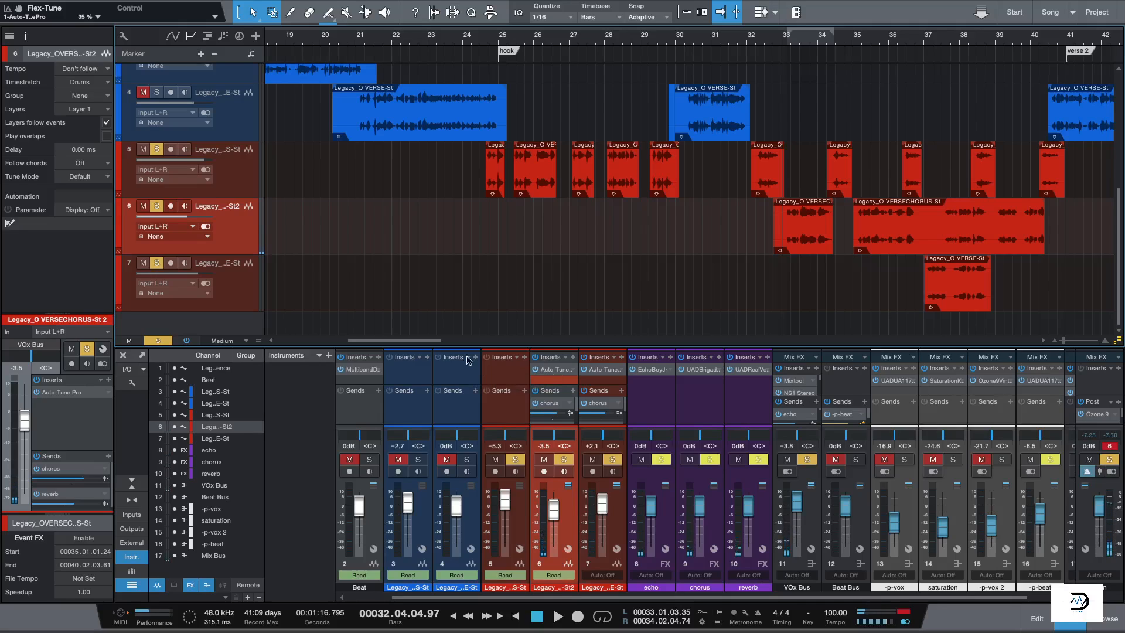
{"action": "key", "text": "space"}
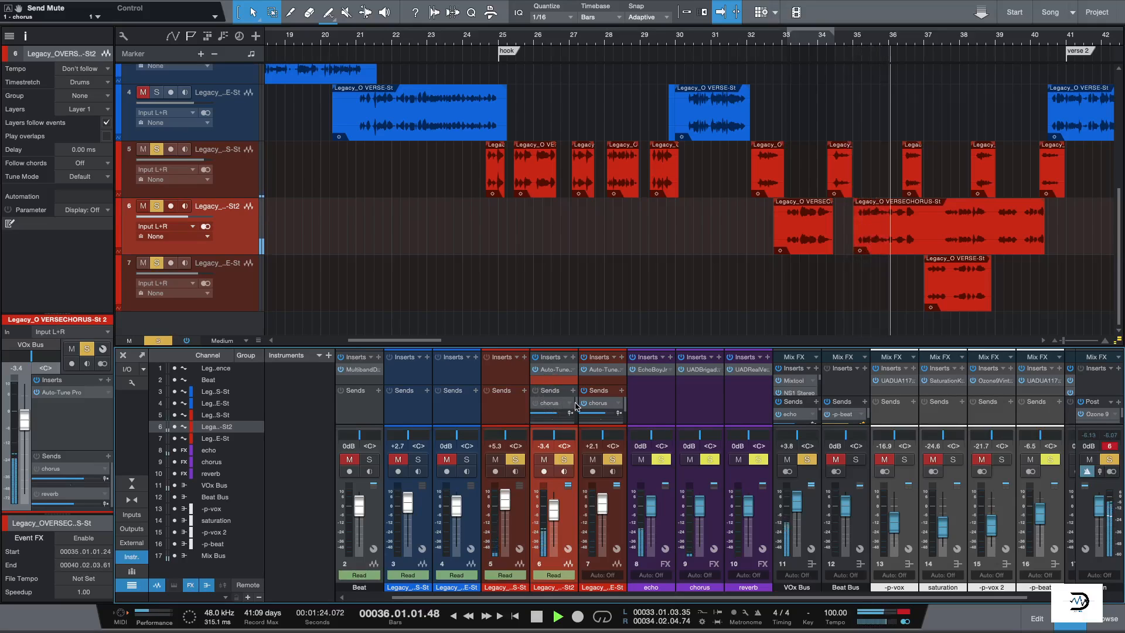
{"action": "left_click", "coordinate": [550, 370]}
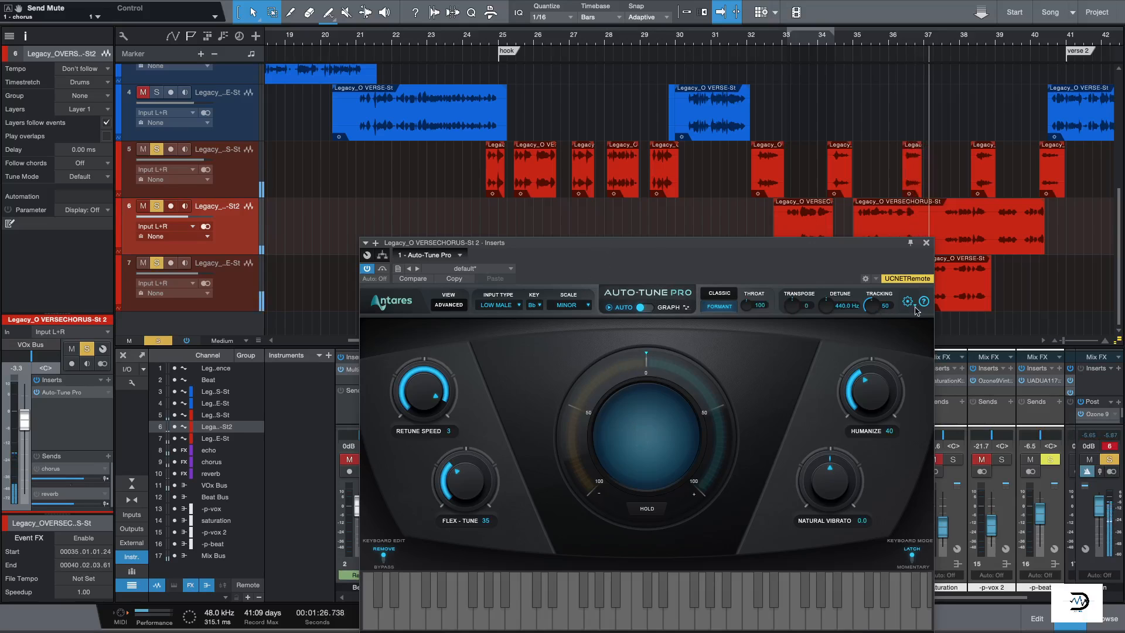
{"action": "left_click", "coordinate": [925, 243]}
{"action": "key", "text": "space"}
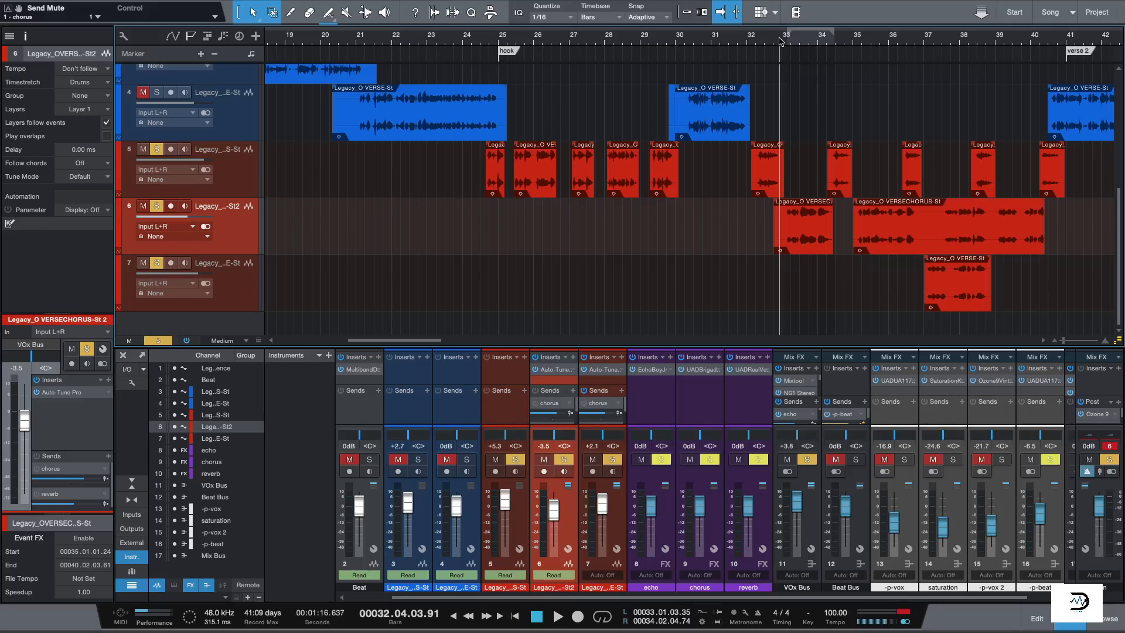
Play from just before bar 33, clear all solos during playback, and re-enable the chorus send on track 6 after stopping
{"action": "key", "text": "space"}
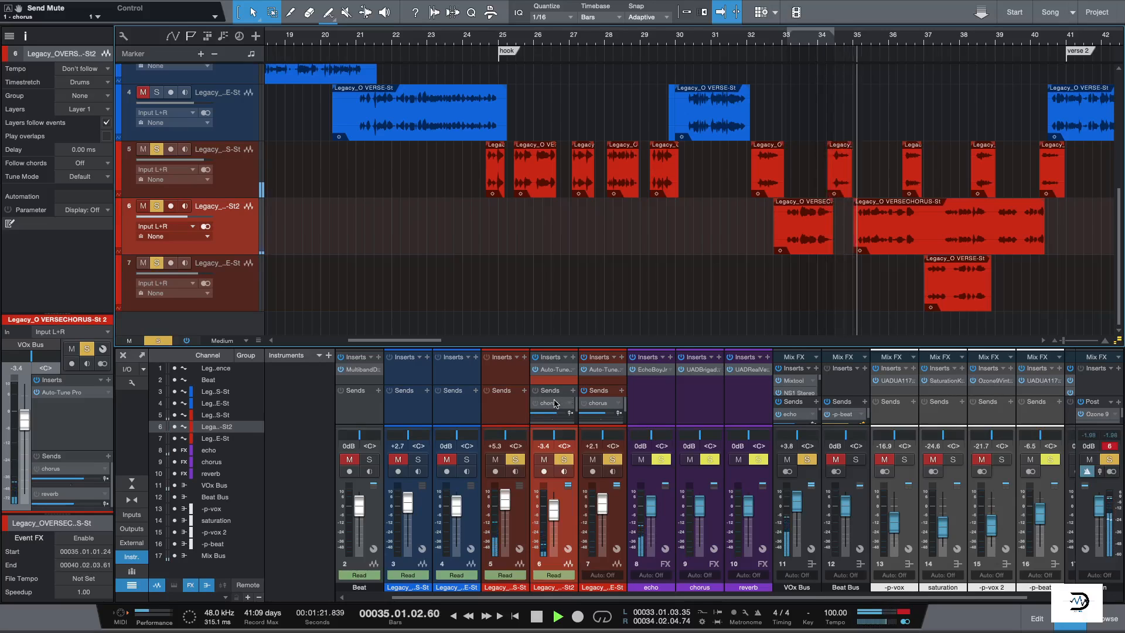
{"action": "key", "text": "shift+s"}
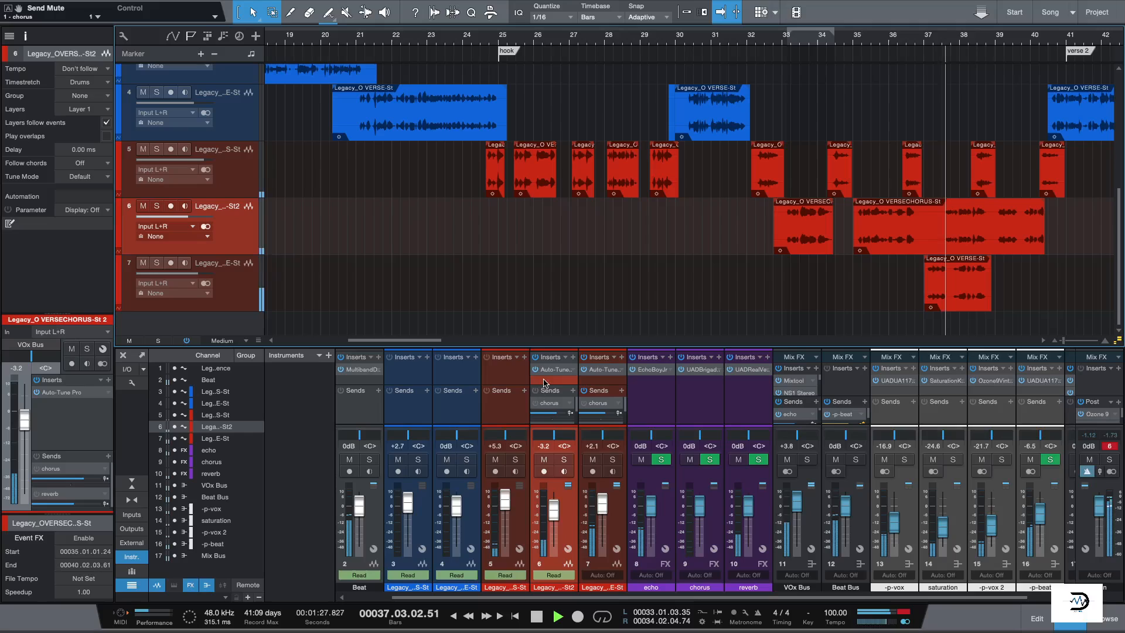
{"action": "key", "text": "space"}
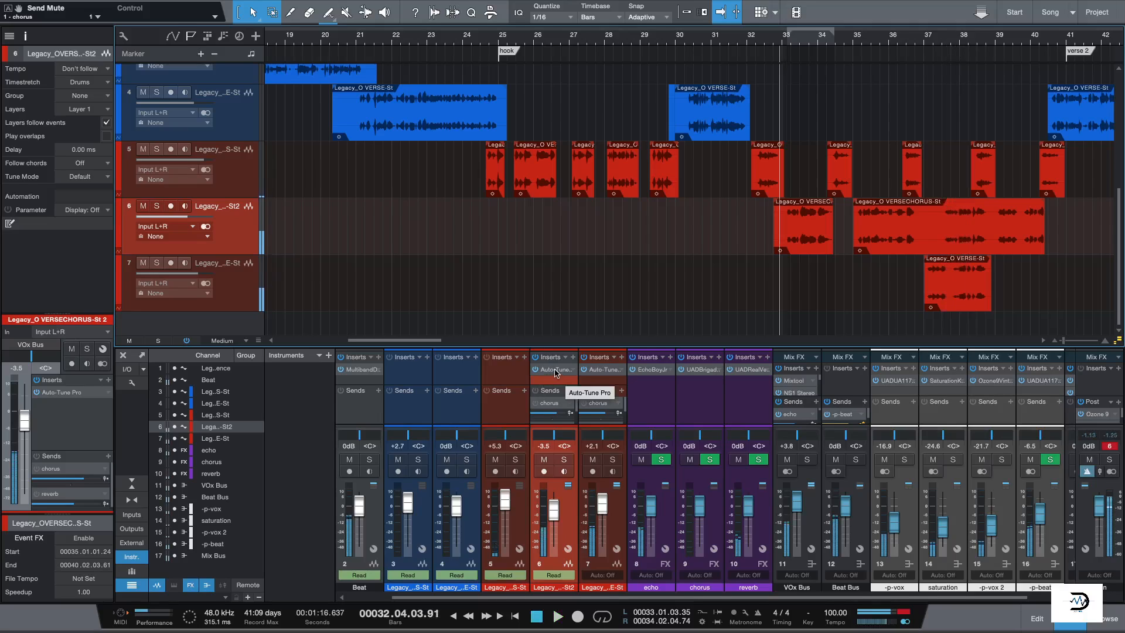
{"action": "left_click", "coordinate": [535, 405]}
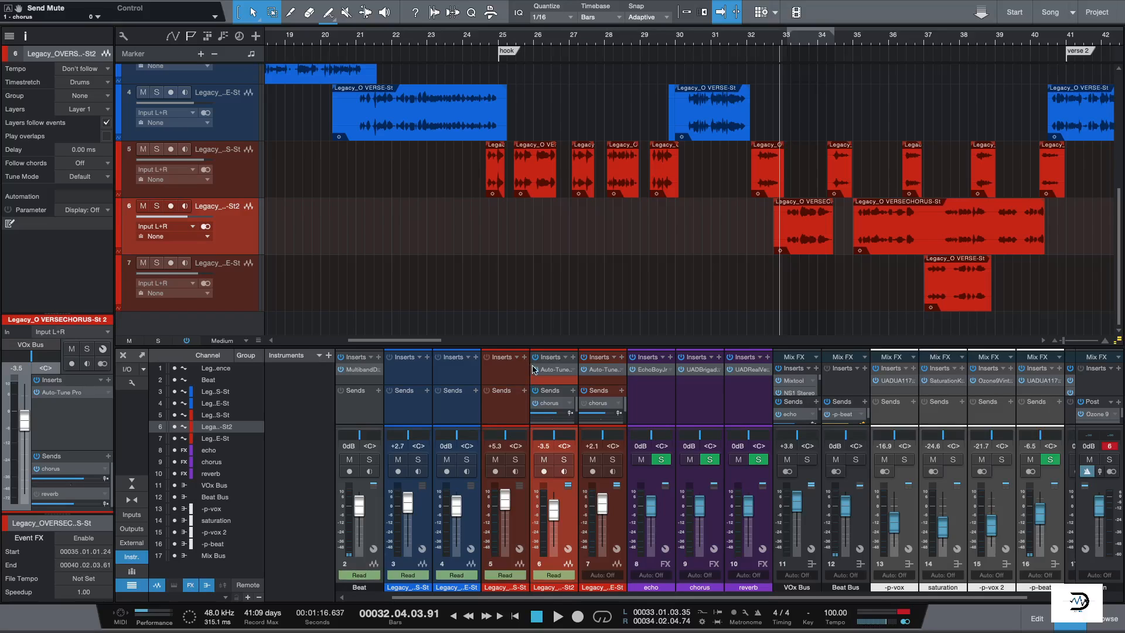
Solo tracks 6 and 7, bypass Auto-Tune Pro on track 6, and play from just before bar 33
{"action": "left_click", "coordinate": [565, 460]}
{"action": "left_click", "coordinate": [612, 460]}
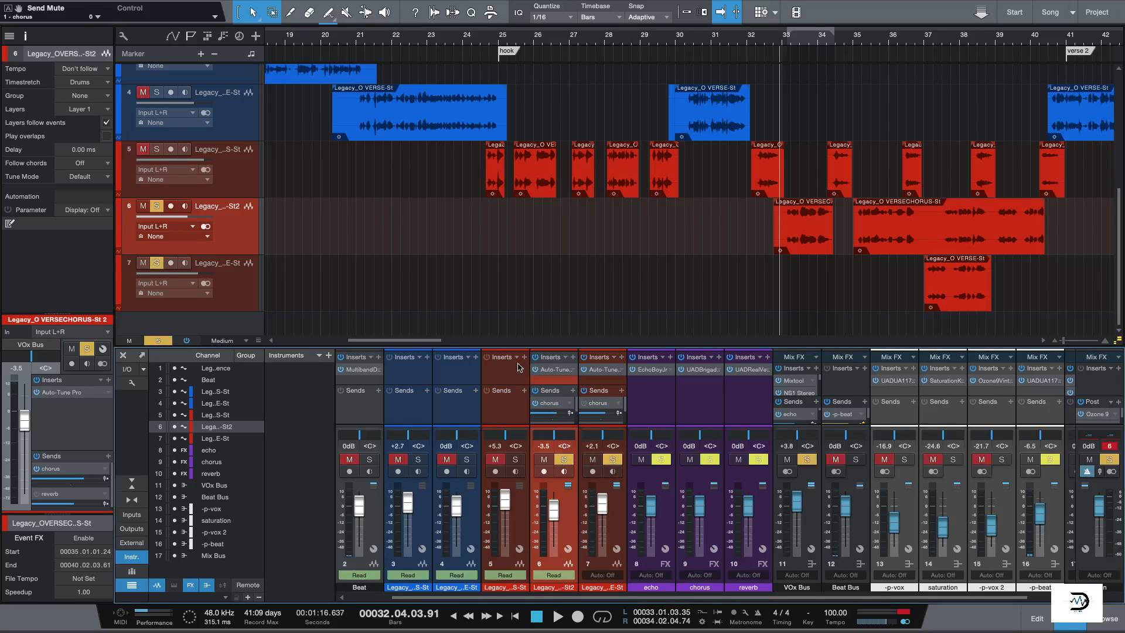
{"action": "left_click", "coordinate": [534, 370]}
{"action": "key", "text": "space"}
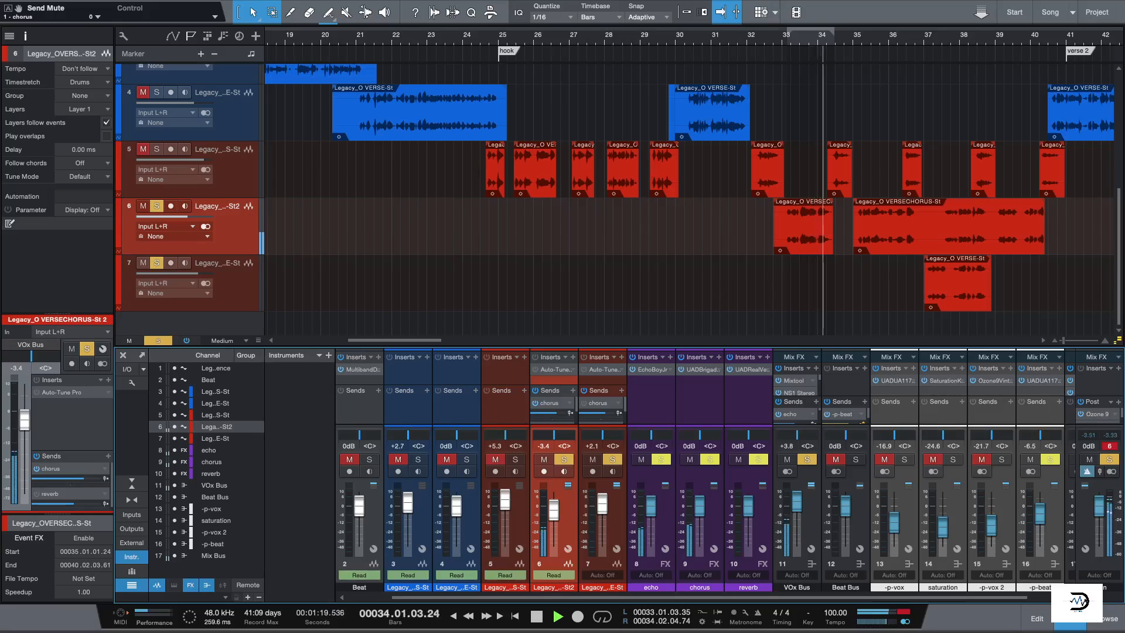
Audition the soloed vocals with the bar 33 to 34 phrase looped, and replay the passage with looping off
{"action": "key", "text": "space"}
{"action": "key", "text": "space"}
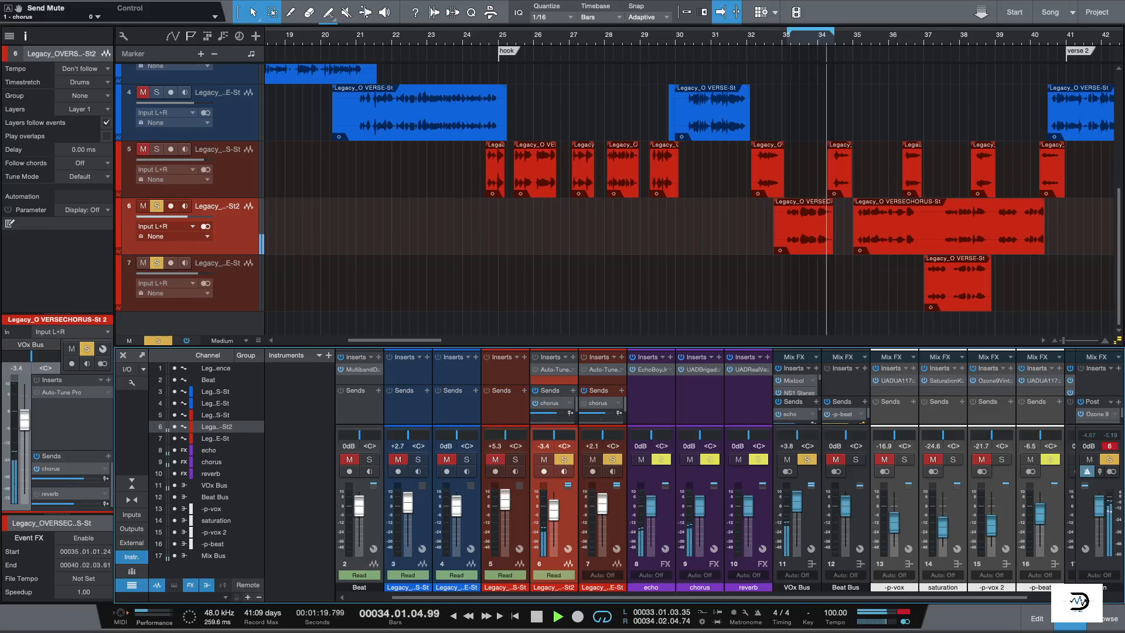
{"action": "key", "text": "space"}
{"action": "key", "text": "space"}
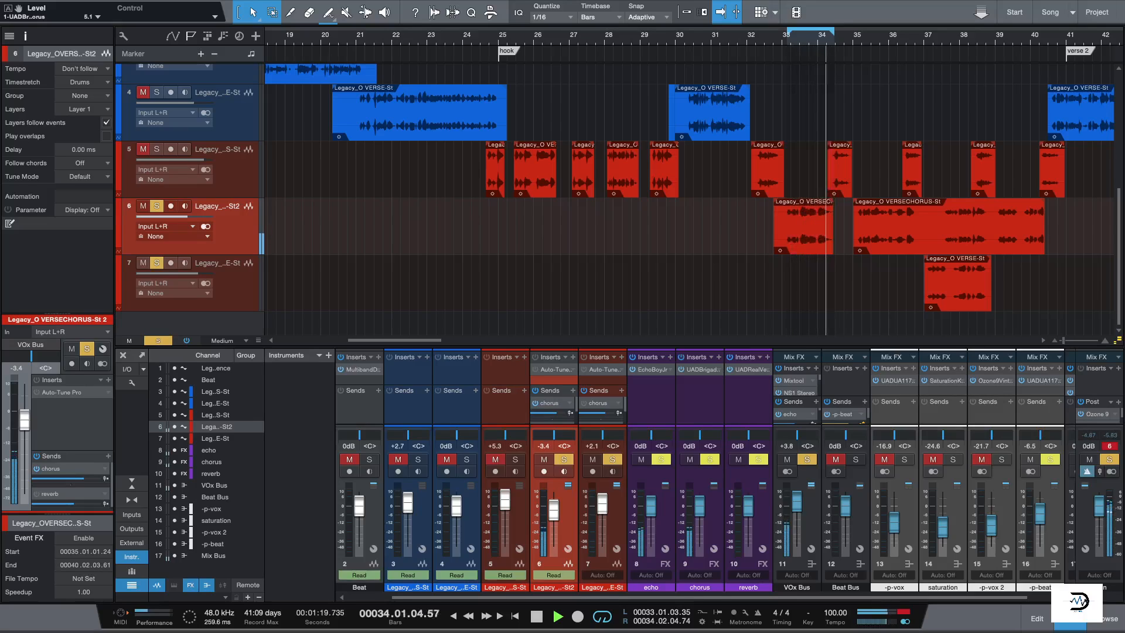
{"action": "key", "text": "space"}
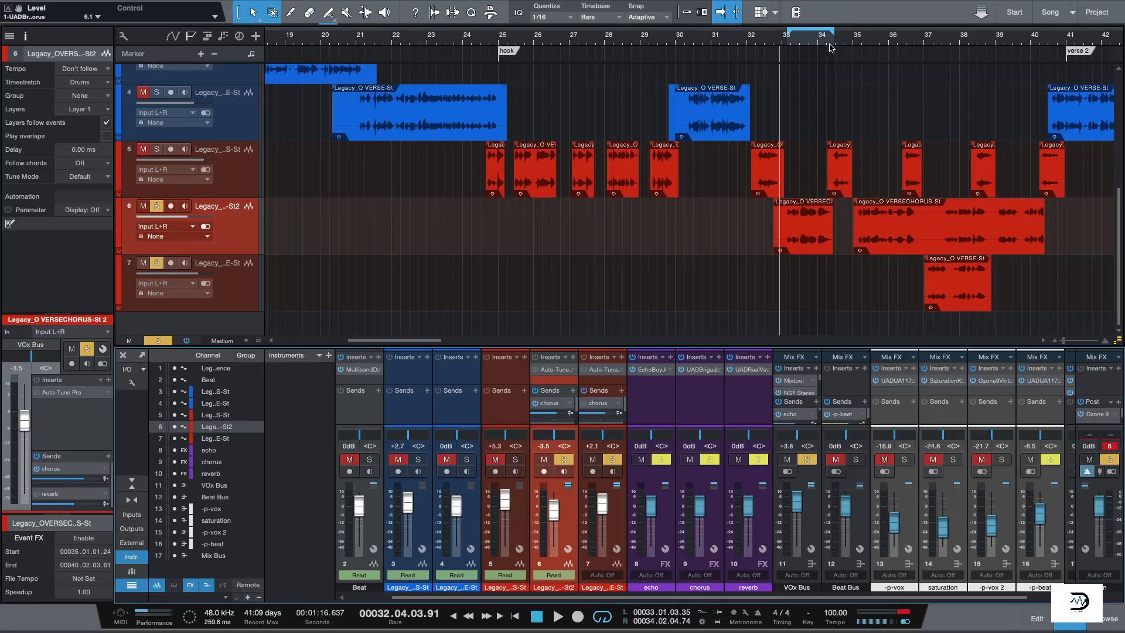
{"action": "key", "text": "space"}
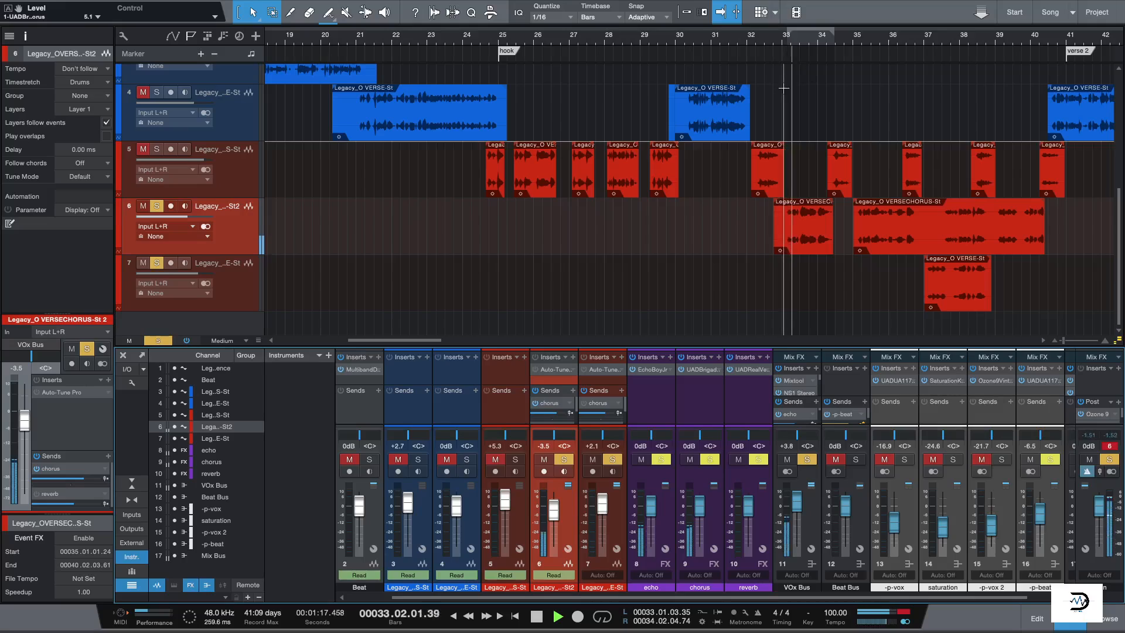
{"action": "key", "text": "space"}
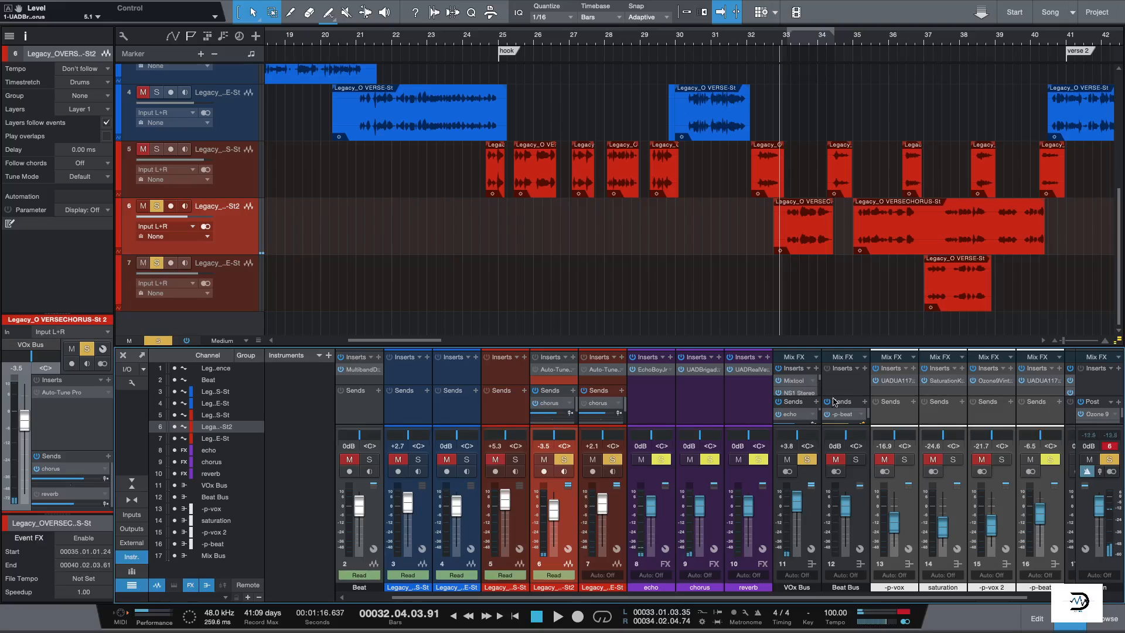
Re-enable the chorus send on track 7 and play the soloed vocals from the middle of bar 37
{"action": "scroll", "coordinate": [837, 414], "scroll_direction": "down", "scroll_amount": 1}
{"action": "left_click", "coordinate": [583, 403]}
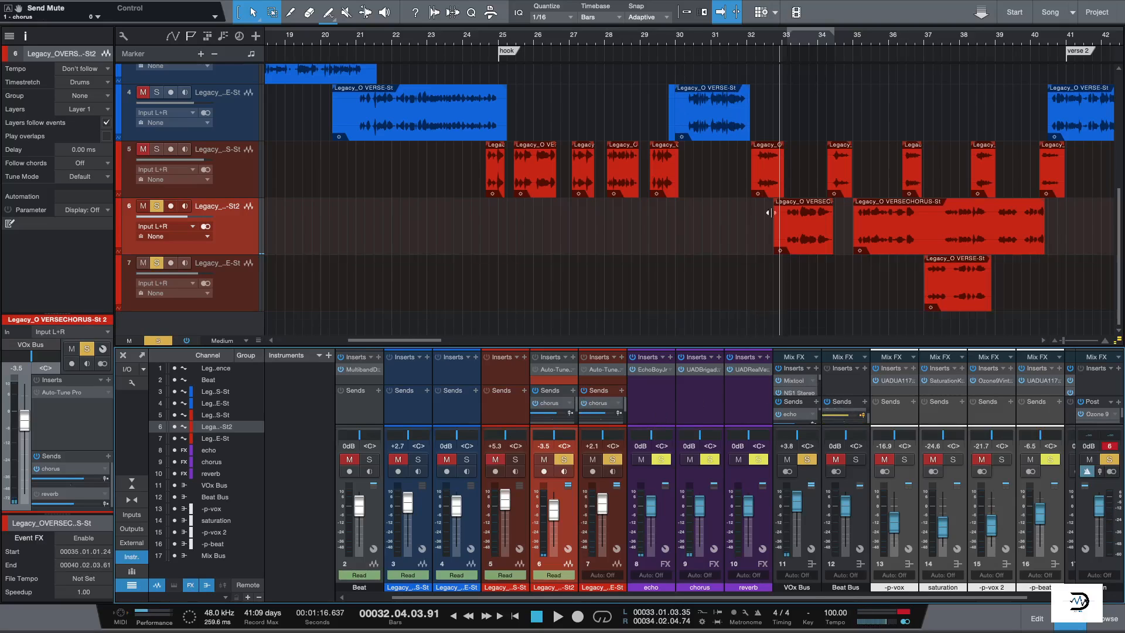
{"action": "left_click", "coordinate": [948, 40]}
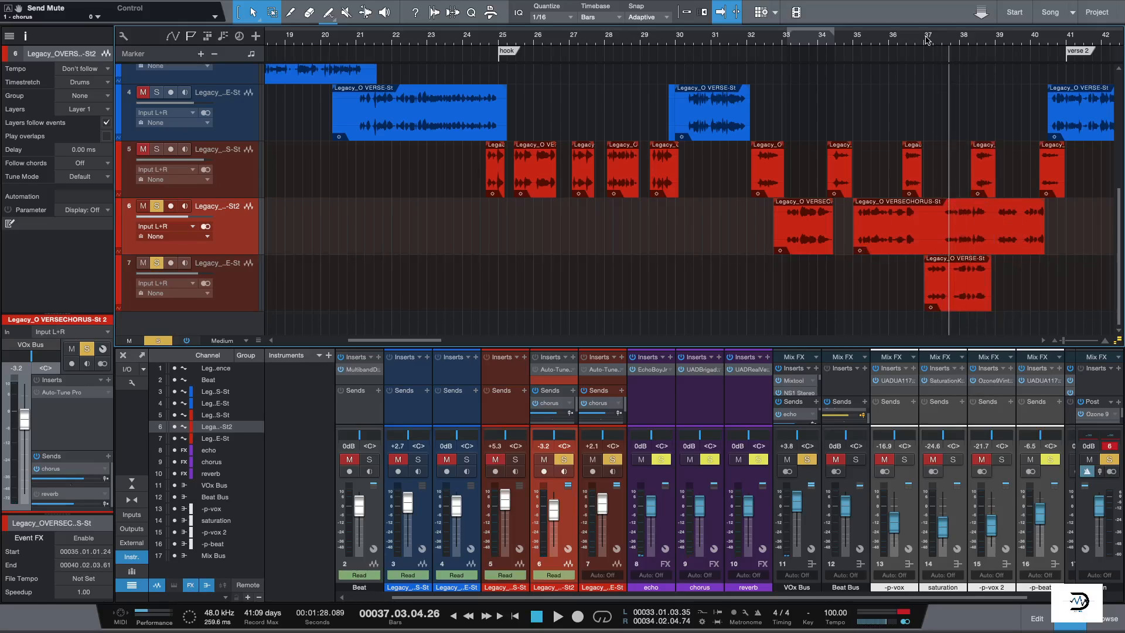
{"action": "left_click", "coordinate": [943, 40]}
{"action": "key", "text": "space"}
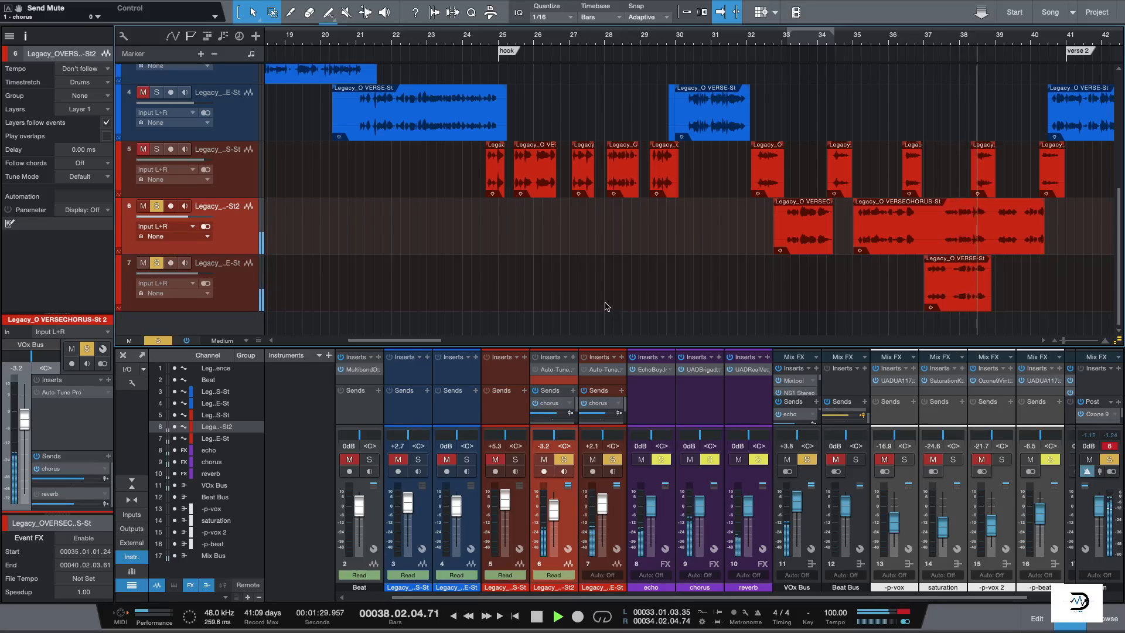
Clear all solos and play the full mix from the middle of bar 37
{"action": "key", "text": "space"}
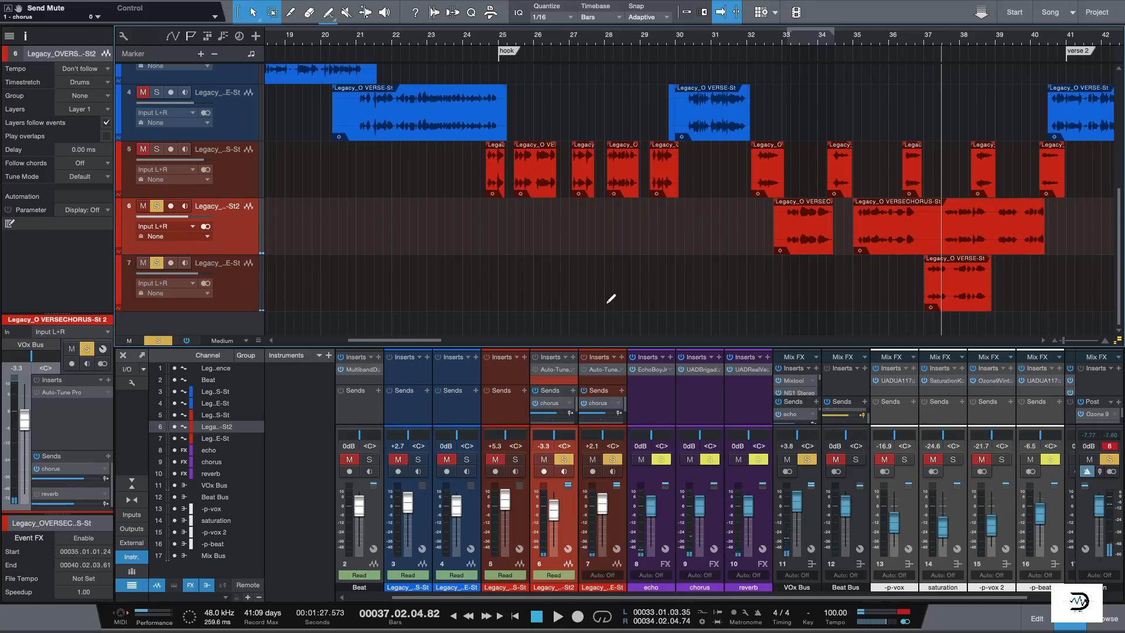
{"action": "key", "text": "shift+super+s"}
{"action": "key", "text": "space"}
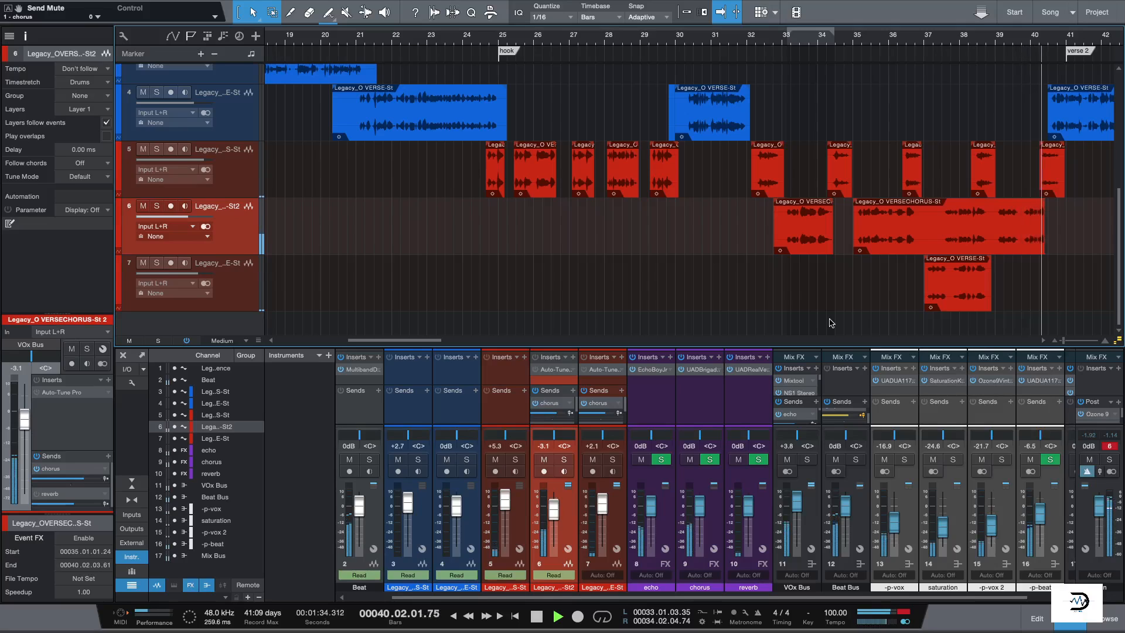
{"action": "key", "text": "space"}
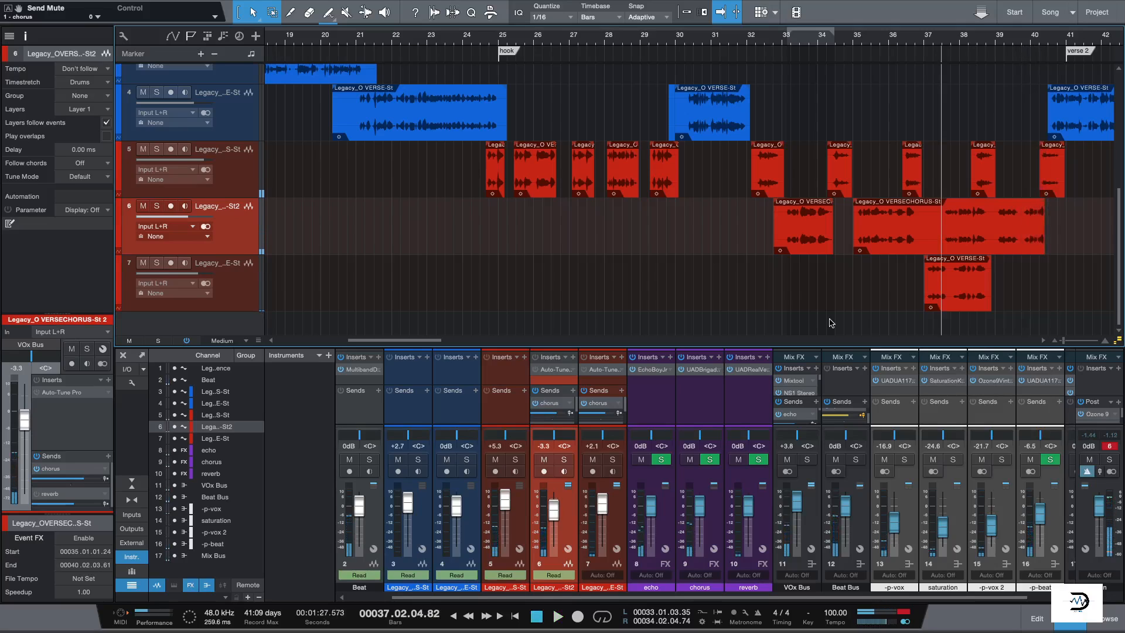
Bypass the chorus sends on tracks 6 and 7 and play track 7's phrase from bar 37 through bar 38 in a loop
{"action": "left_click", "coordinate": [584, 391]}
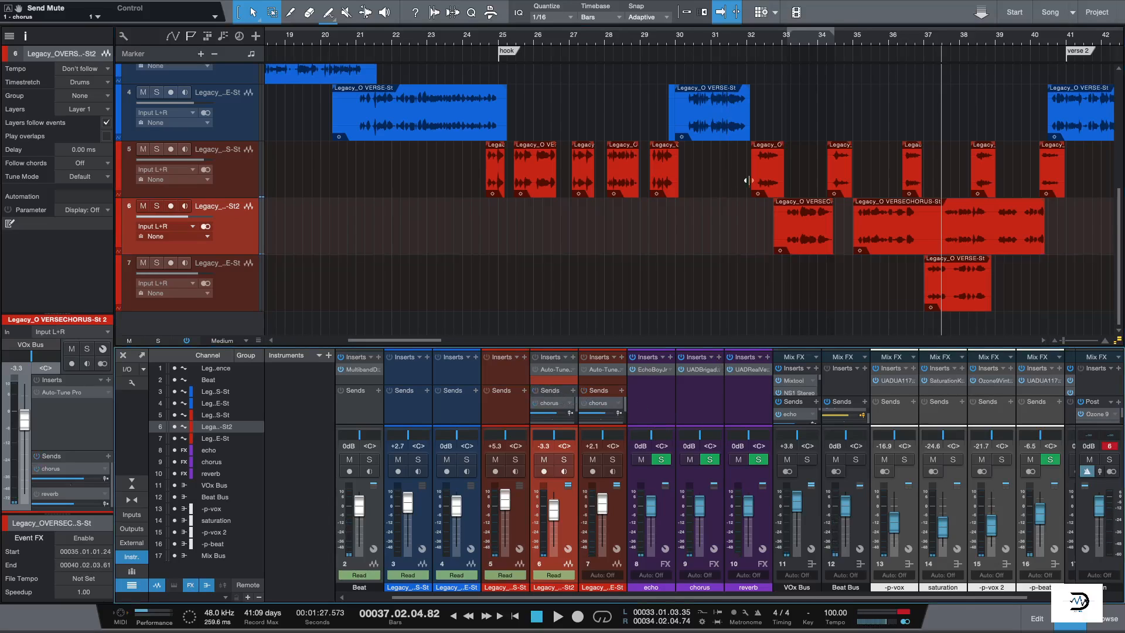
{"action": "left_click_drag", "start_coordinate": [927, 27], "coordinate": [992, 47]}
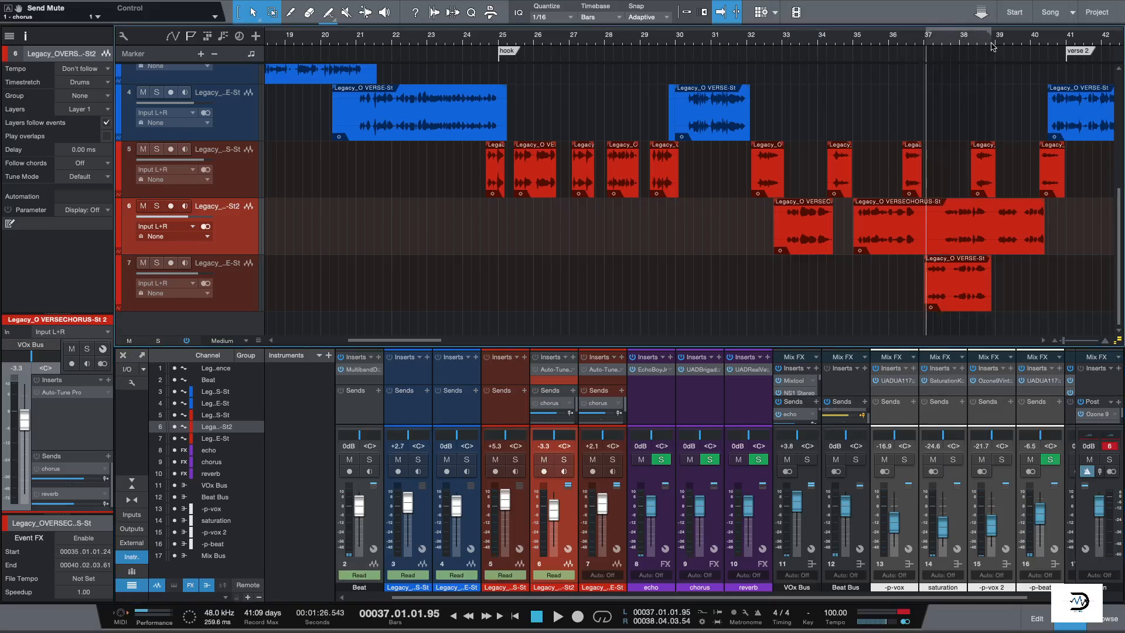
{"action": "key", "text": "slash"}
{"action": "key", "text": "space"}
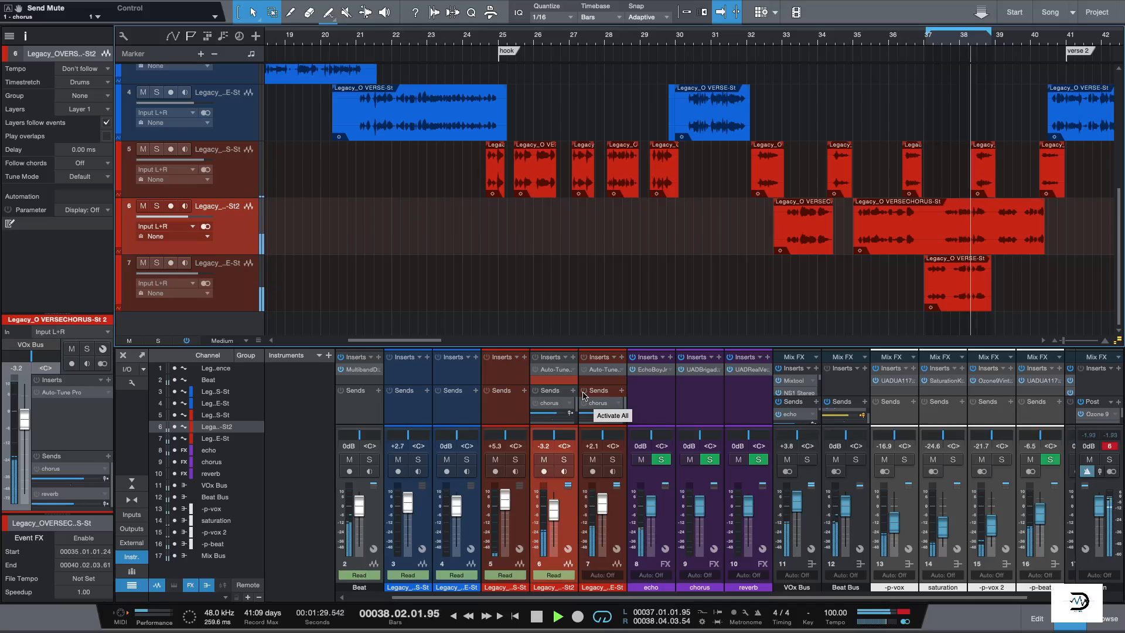
Toggle the chorus sends on tracks 6 and 7 during looped playback, leave them enabled, and stop playback
{"action": "left_click", "coordinate": [584, 391]}
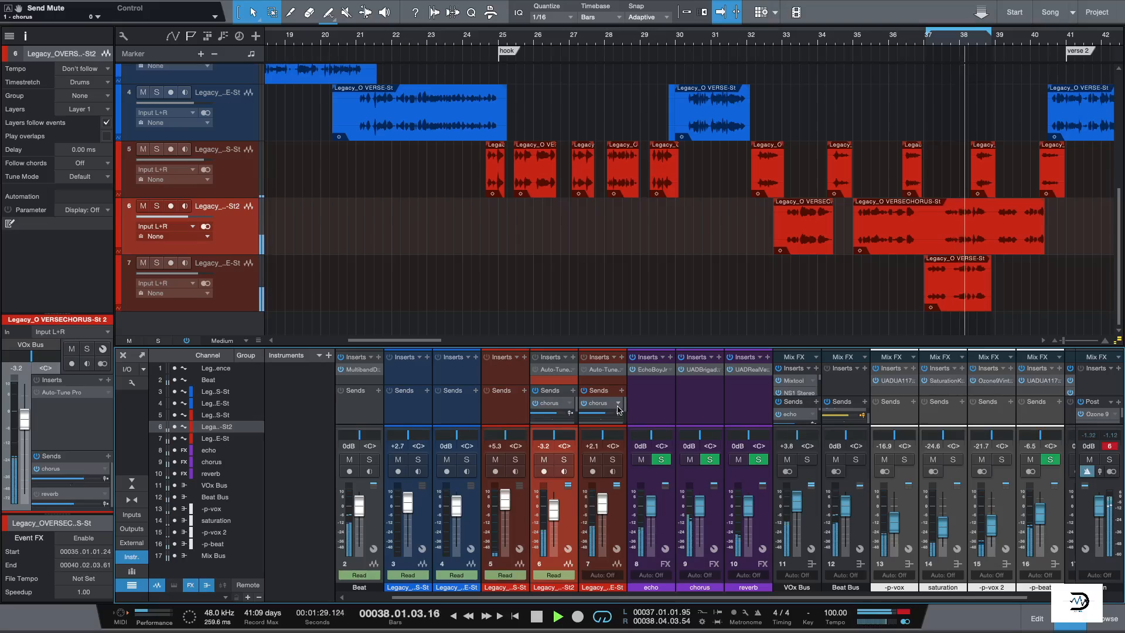
{"action": "left_click", "coordinate": [584, 402]}
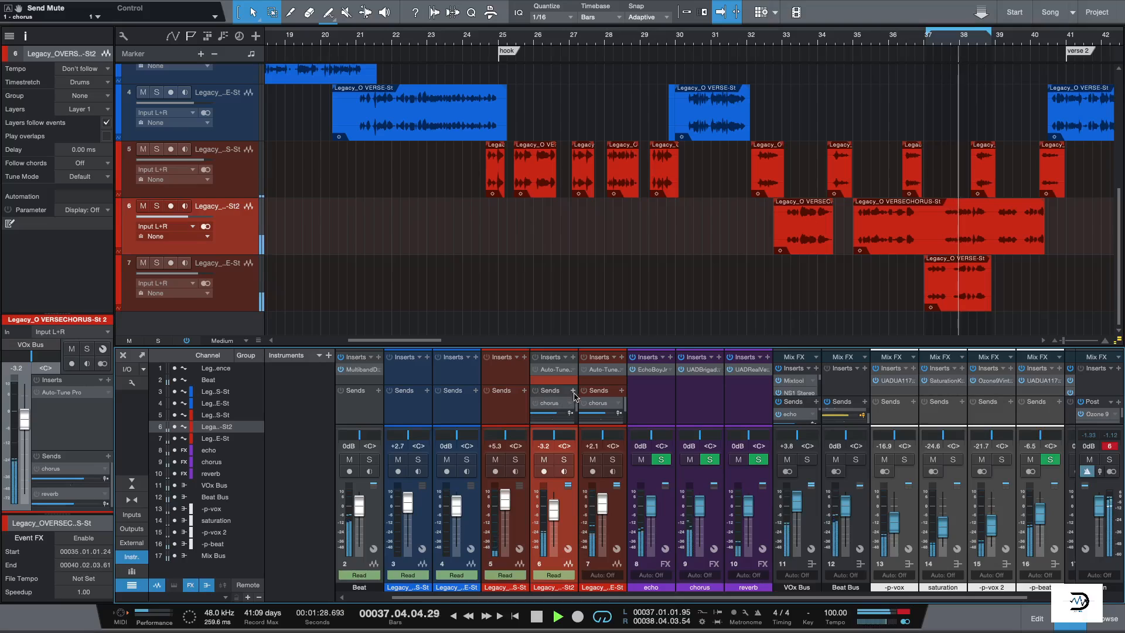
{"action": "left_click", "coordinate": [584, 391]}
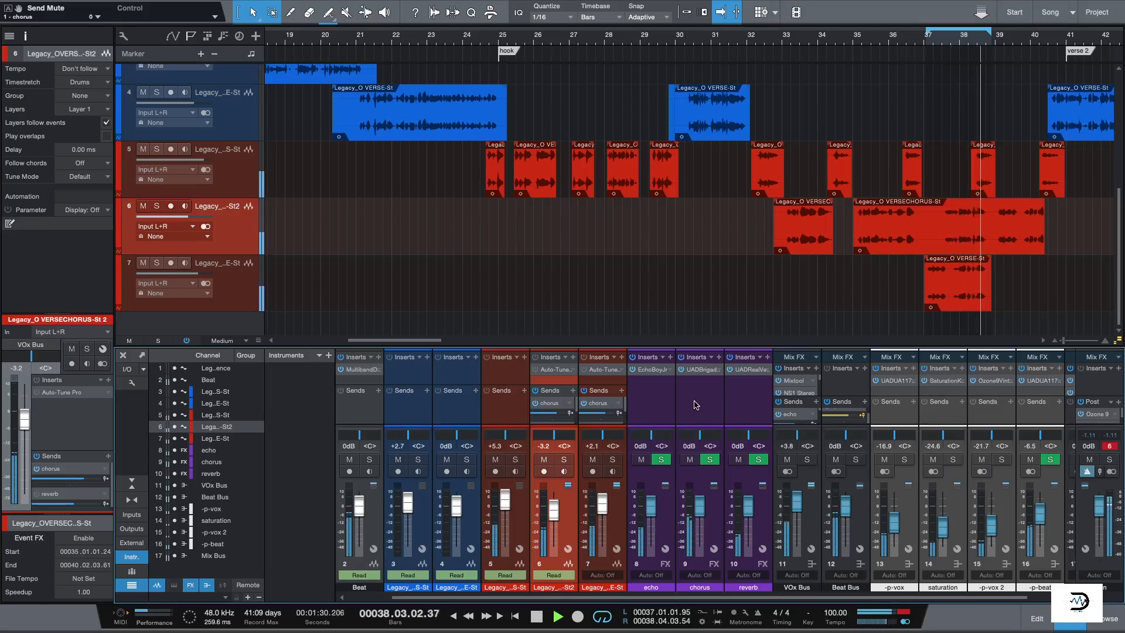
{"action": "key", "text": "space"}
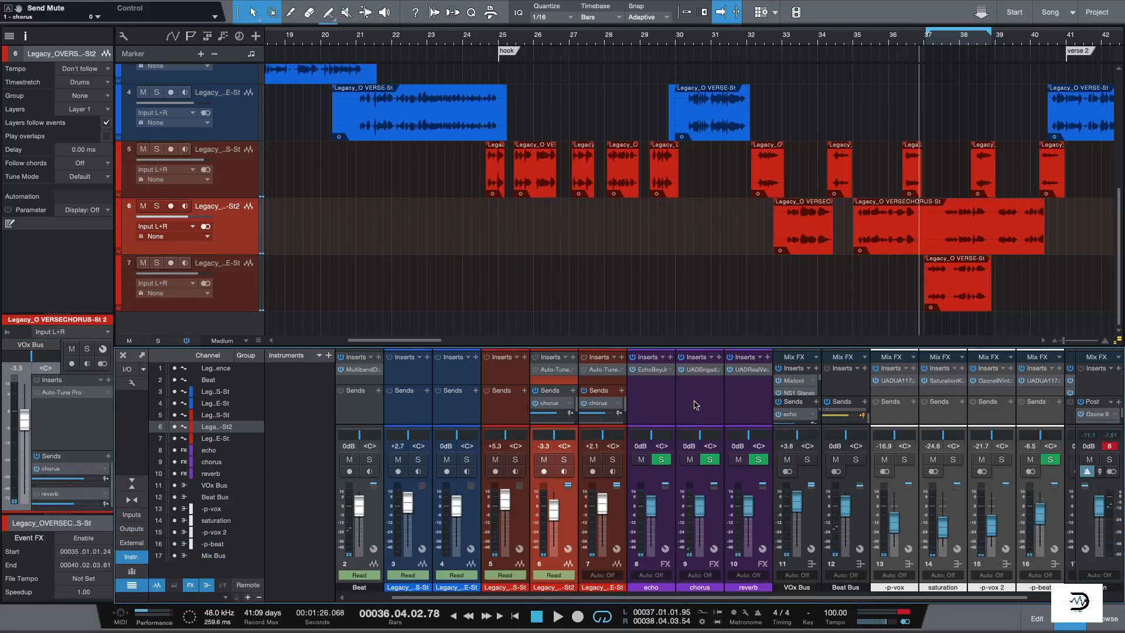
Bypass the chorus sends on tracks 6 and 7 and set the loop range over the hook, from just before bar 25 to bar 41
{"action": "left_click", "coordinate": [536, 390]}
{"action": "key", "text": "w"}
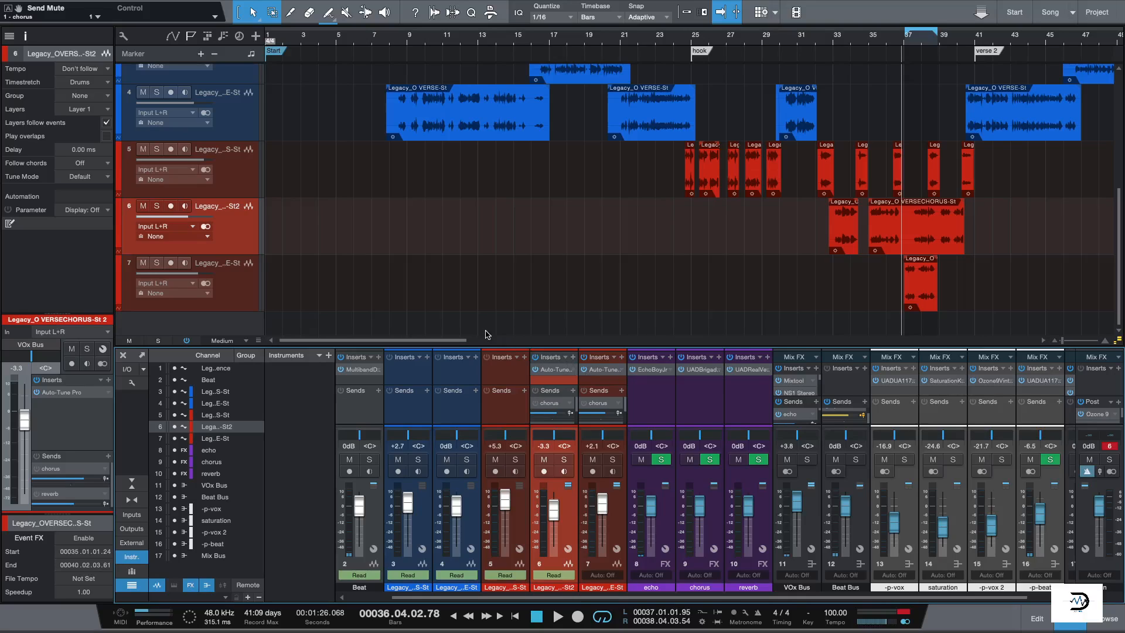
{"action": "scroll", "coordinate": [487, 339], "scroll_direction": "right", "scroll_amount": 3}
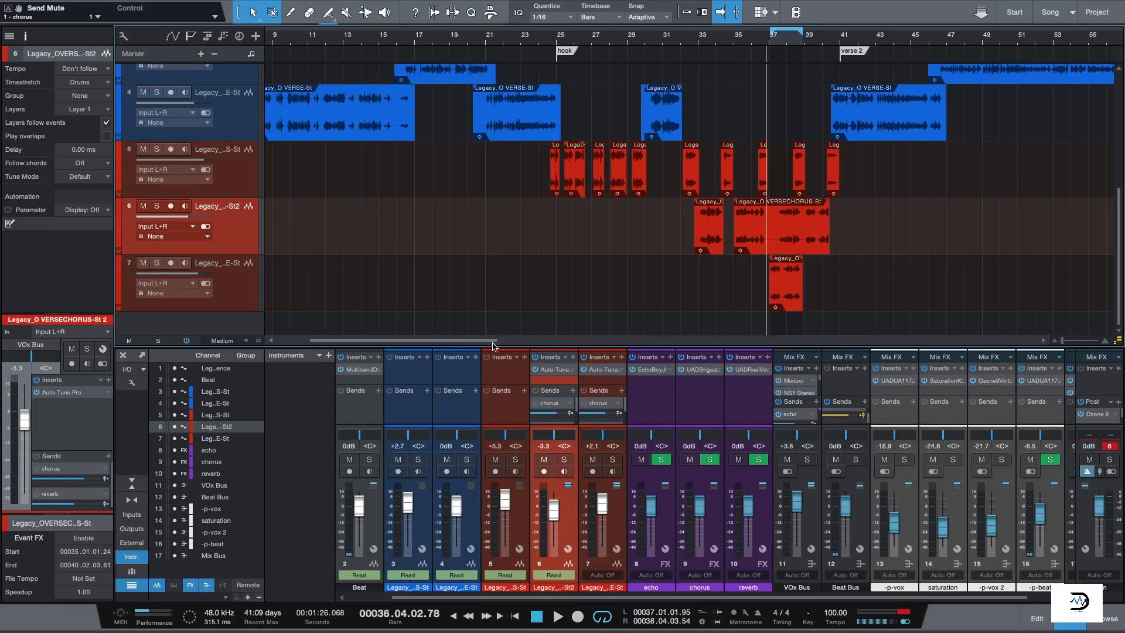
{"action": "left_click_drag", "start_coordinate": [492, 350], "coordinate": [518, 350]}
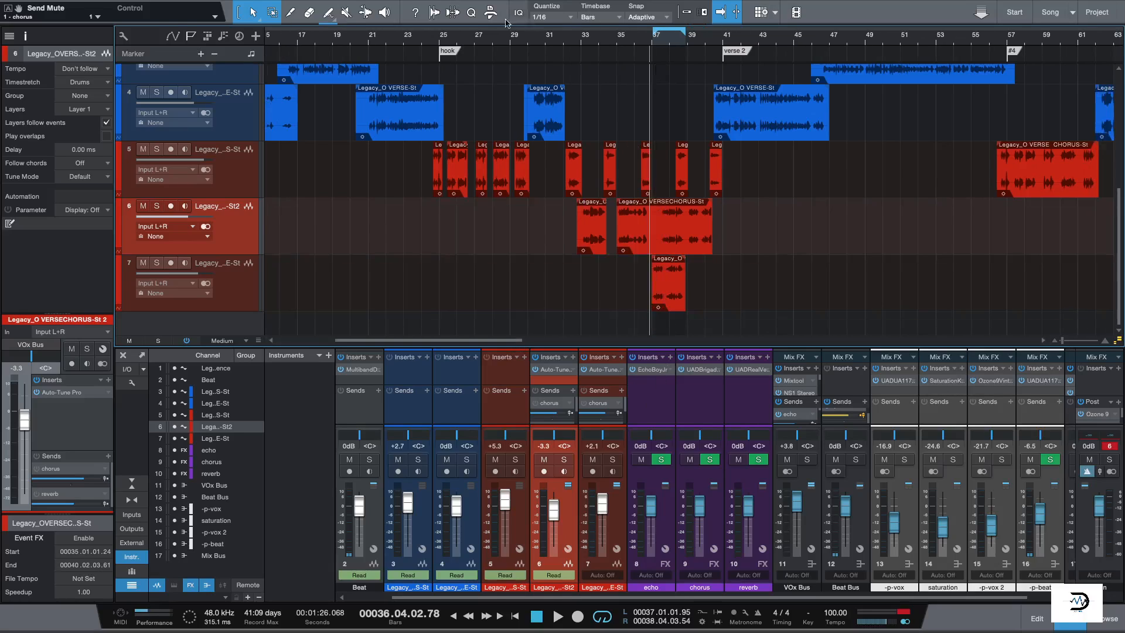
{"action": "mouse_move", "coordinate": [441, 32]}
{"action": "left_mouse_down"}
{"action": "mouse_move", "coordinate": [722, 68]}
{"action": "mouse_move", "coordinate": [724, 134]}
{"action": "left_mouse_up"}
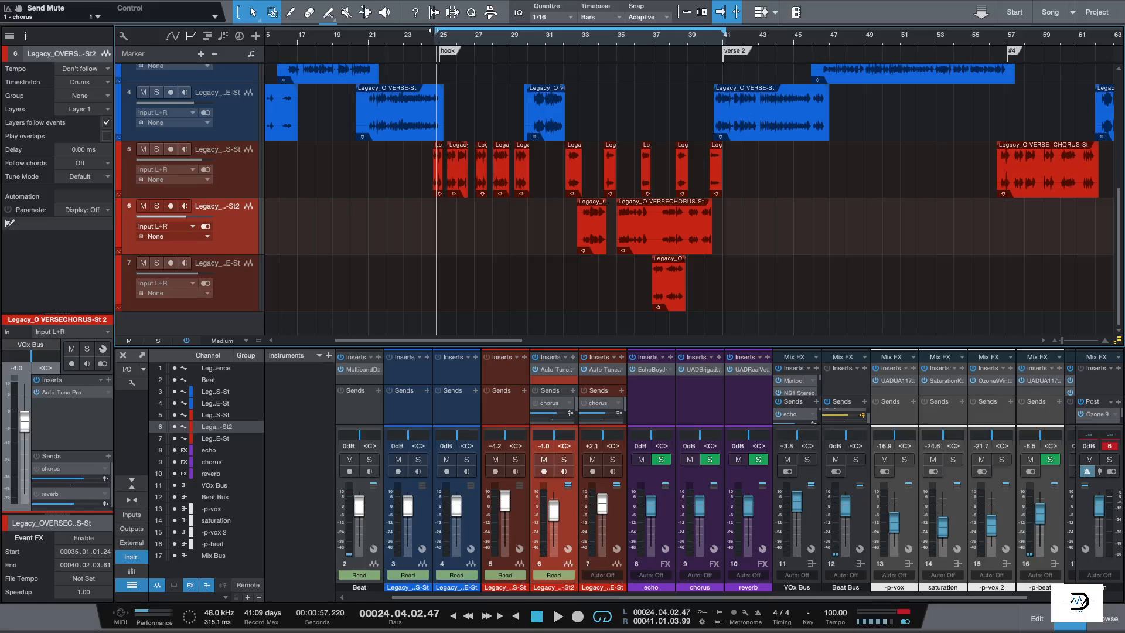
{"action": "left_click_drag", "start_coordinate": [434, 32], "coordinate": [431, 32]}
Place the playhead just before the hook marker at bar 25, briefly play the full mix from there, and stop
{"action": "left_click", "coordinate": [432, 40]}
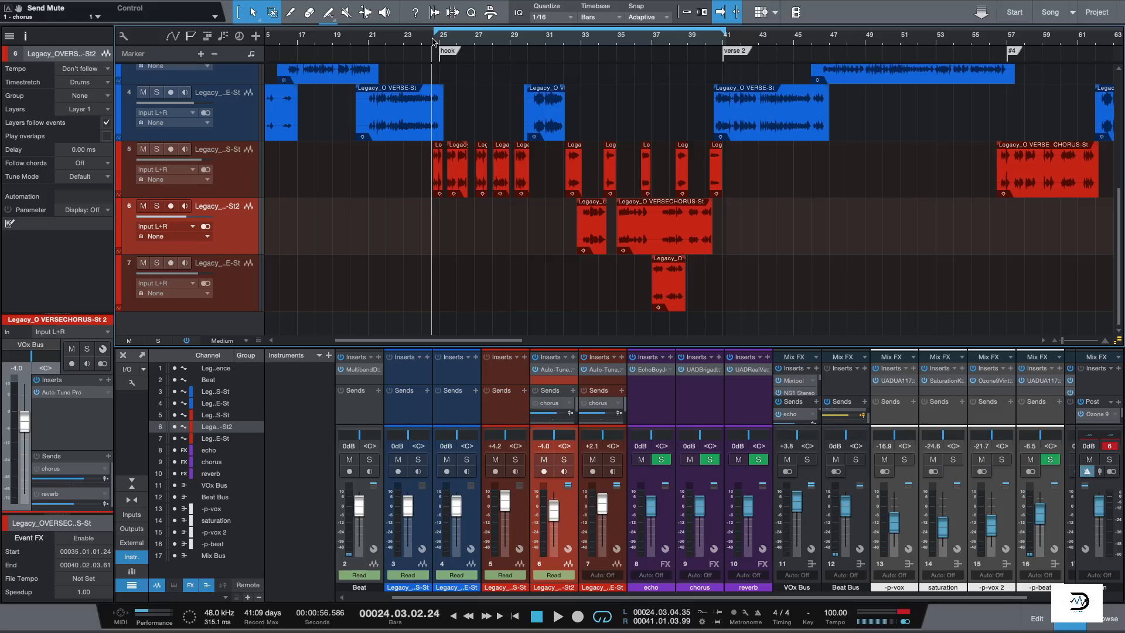
{"action": "scroll", "coordinate": [434, 42], "scroll_direction": "up", "scroll_amount": 4}
{"action": "scroll", "coordinate": [434, 43], "scroll_direction": "down", "scroll_amount": 4}
{"action": "left_click", "coordinate": [434, 47]}
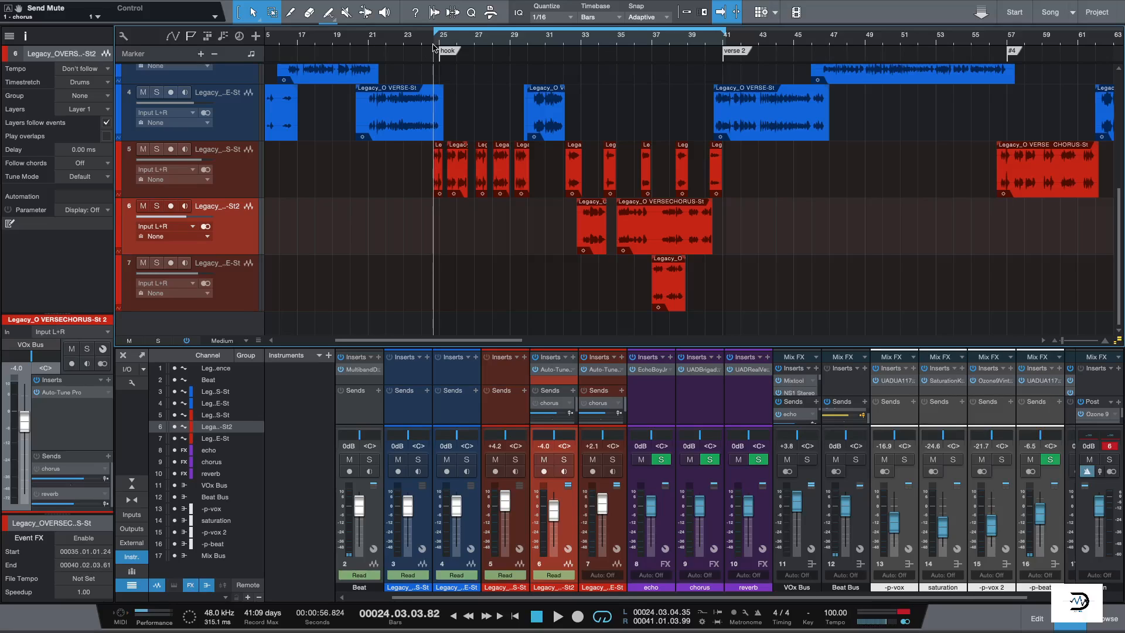
{"action": "key", "text": "space"}
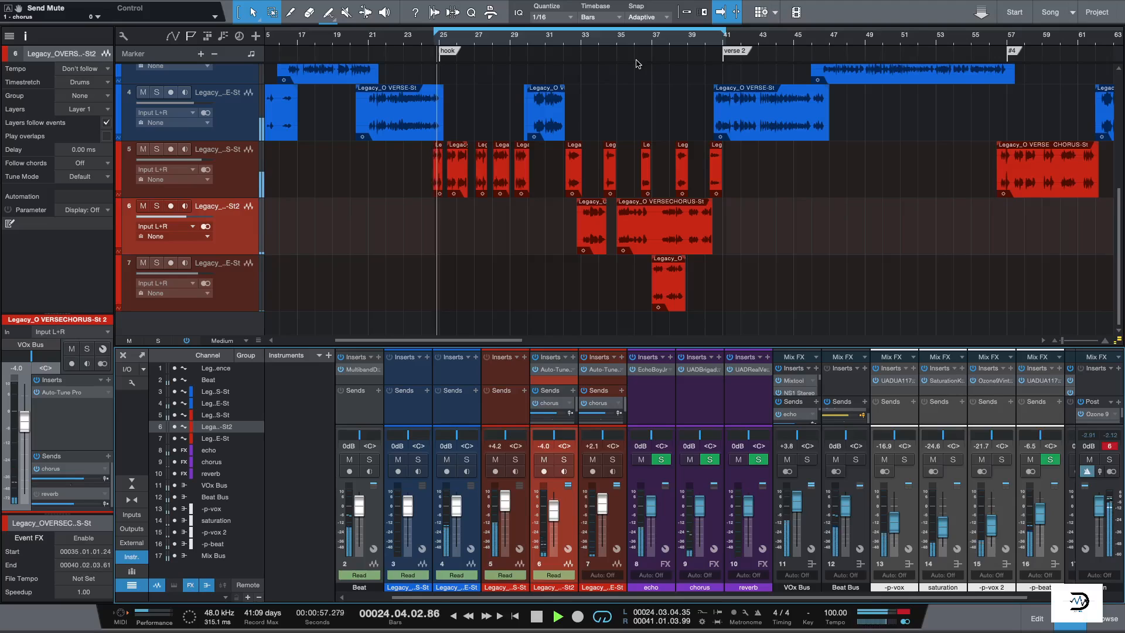
{"action": "key", "text": "space"}
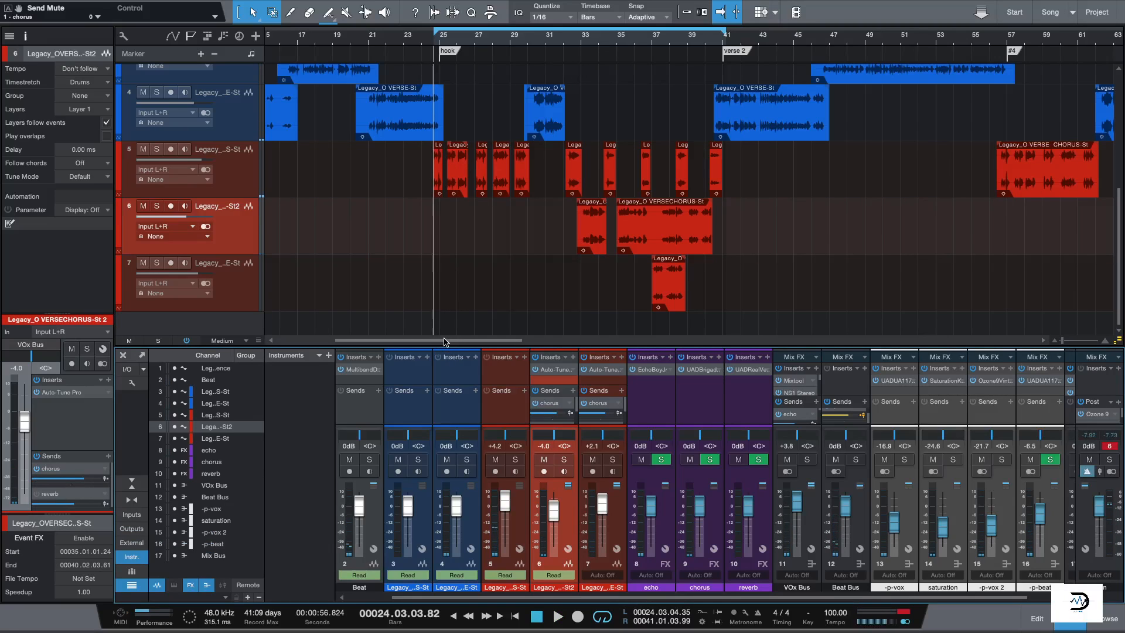
{"action": "left_click_drag", "start_coordinate": [445, 340], "coordinate": [428, 340]}
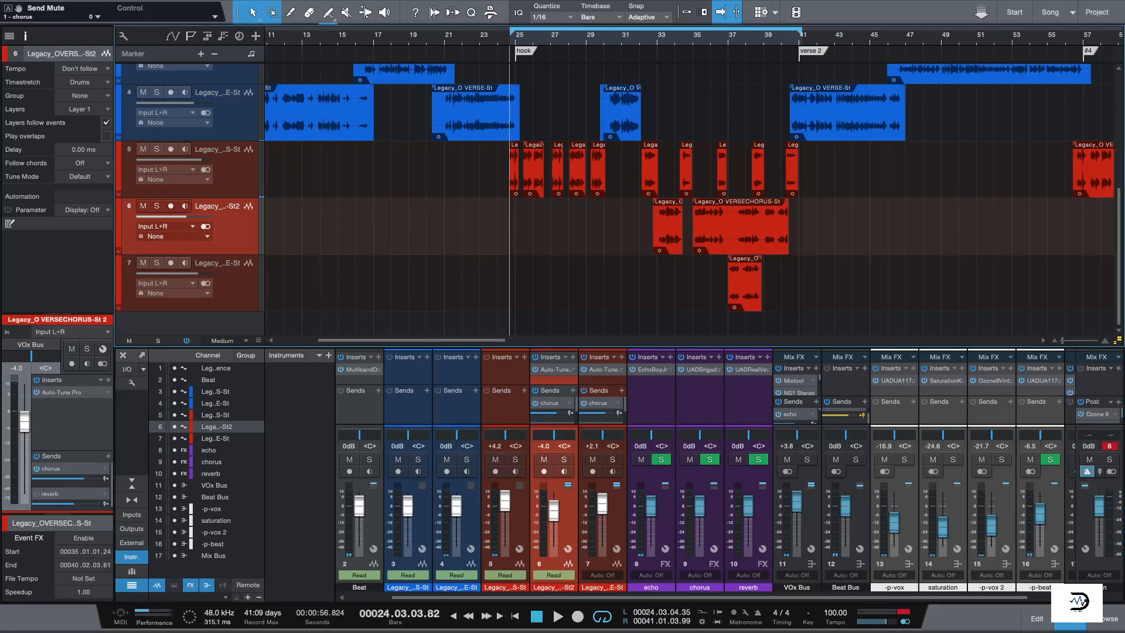